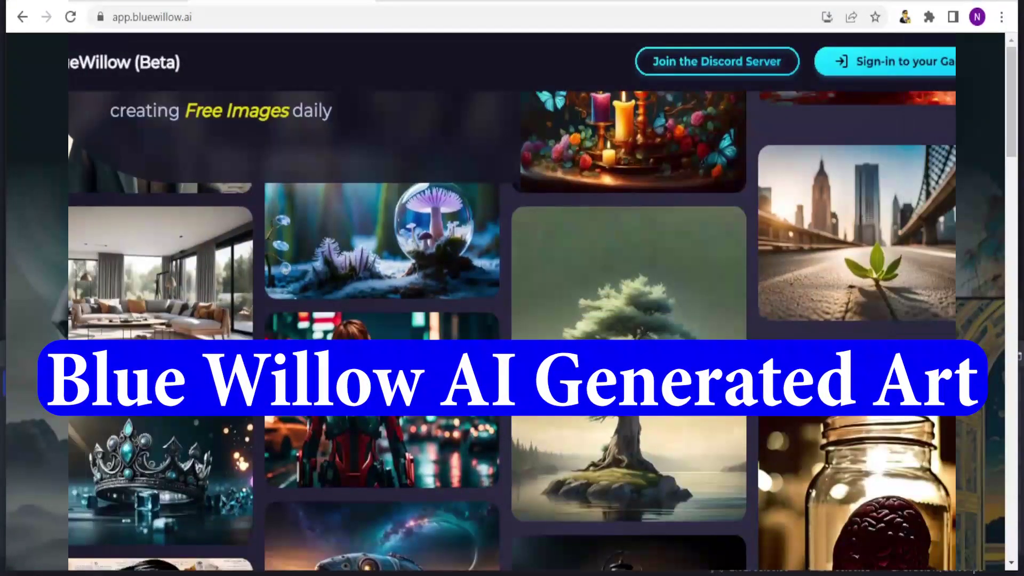
- Browse the app.bluewillow.ai image gallery, then return to the top of the bluewillow.ai home page
left_click_drag(1015, 107, 1021, 220)
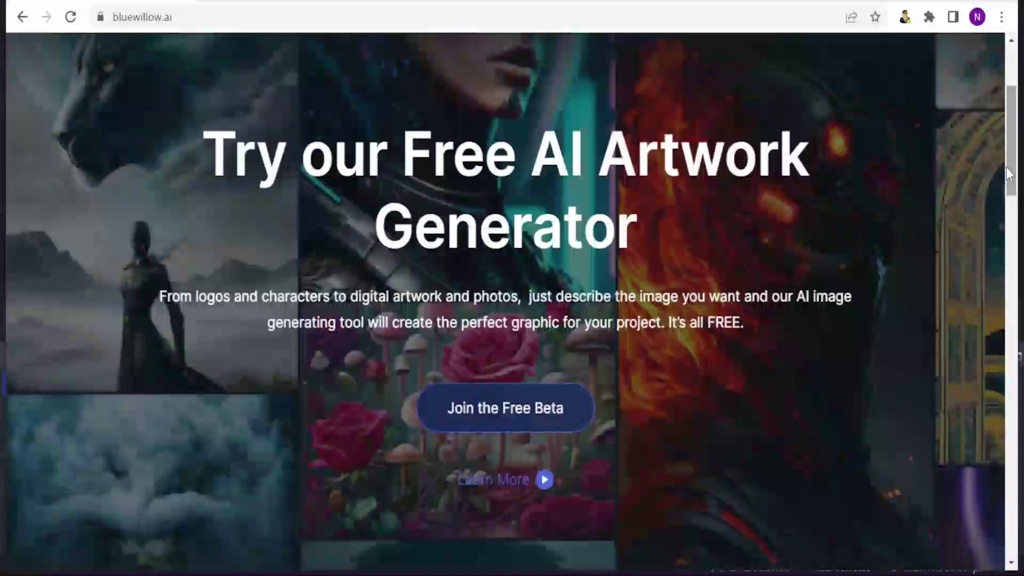
scroll(1013, 149, "up", 1)
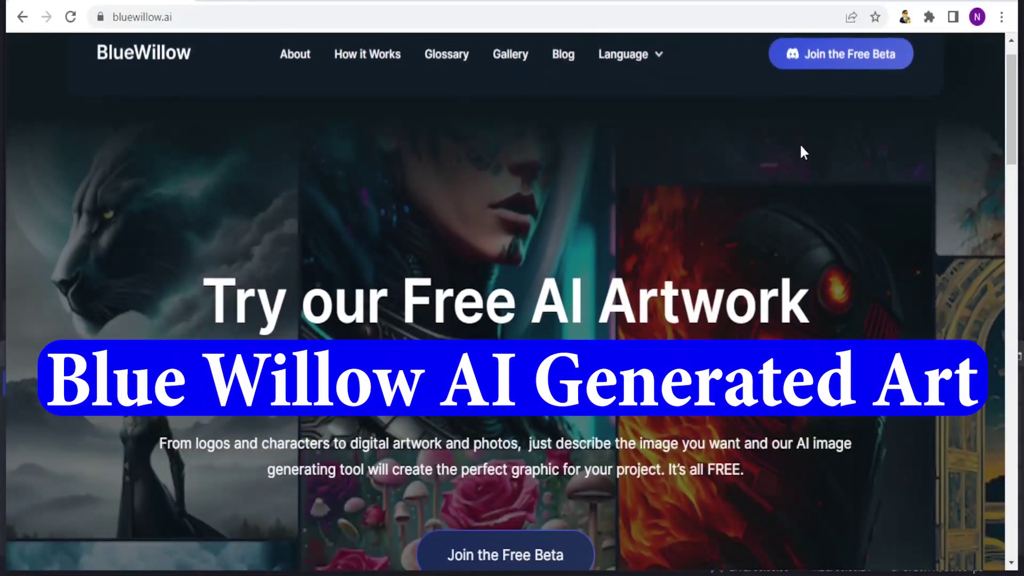
scroll(1016, 134, "up", 1)
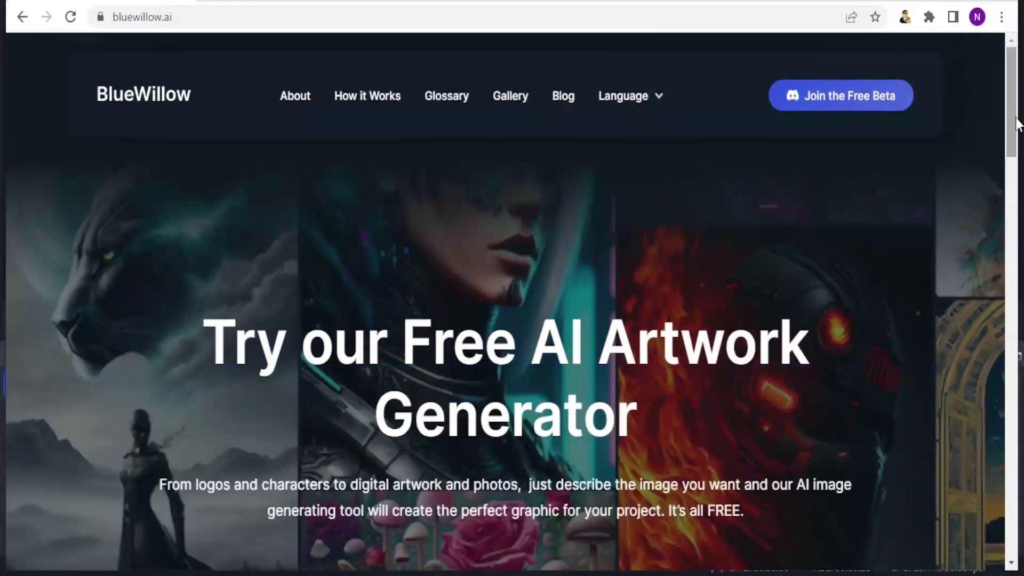
scroll(1016, 124, "down", 2)
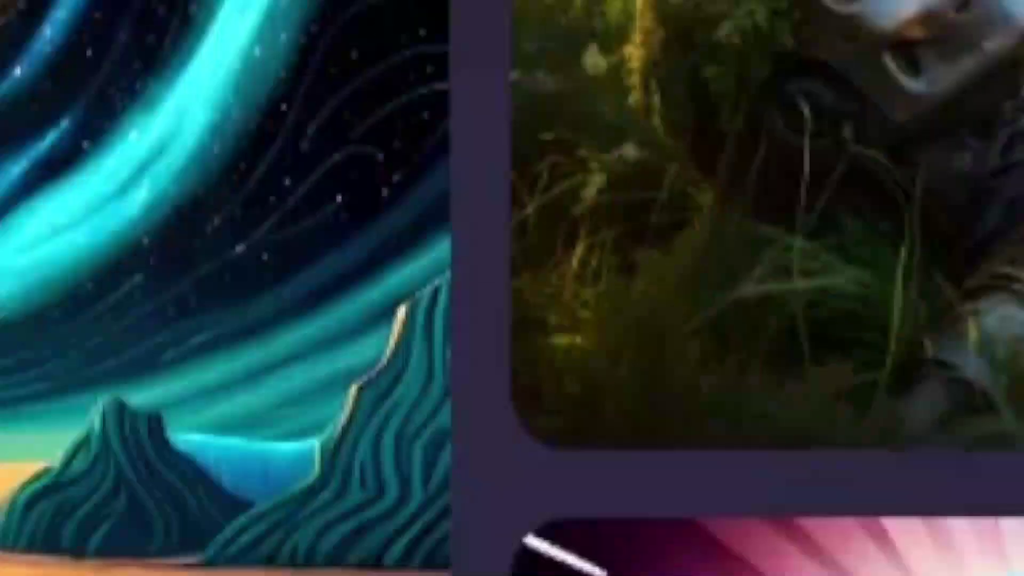
scroll(512, 331, "down", 4)
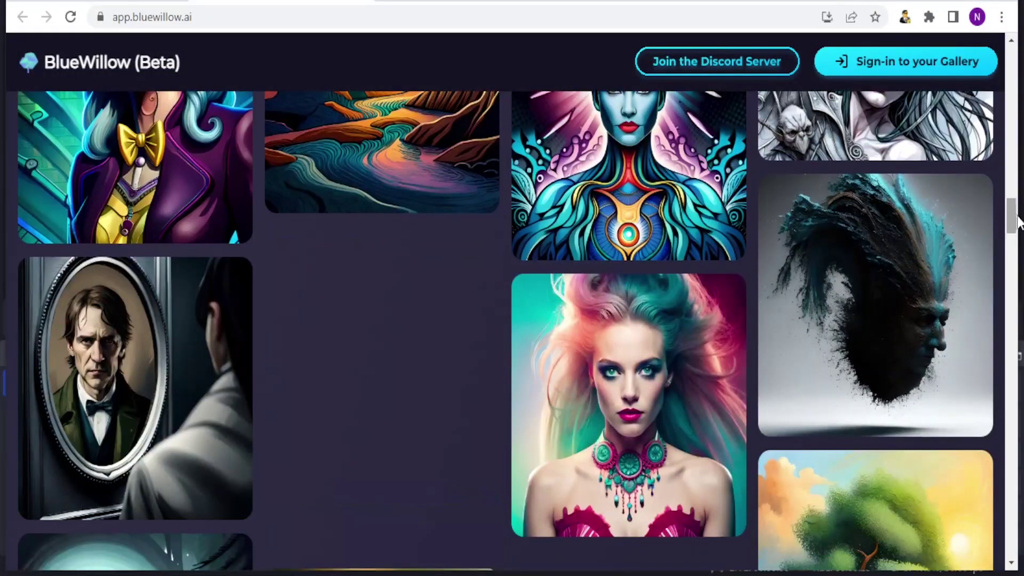
scroll(1013, 230, "down", 2)
left_click_drag(1013, 230, 1023, 359)
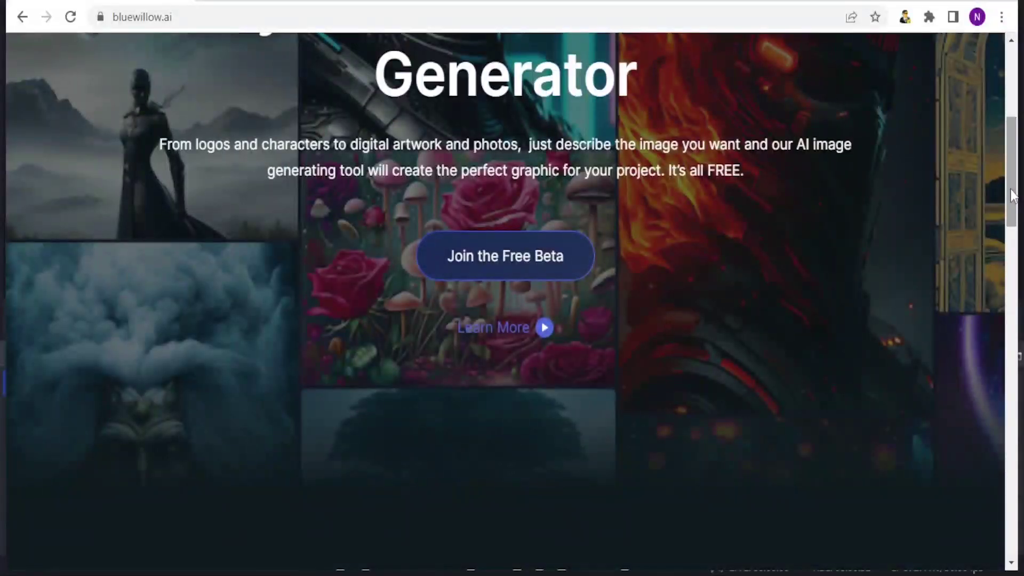
left_click_drag(1013, 196, 1013, 124)
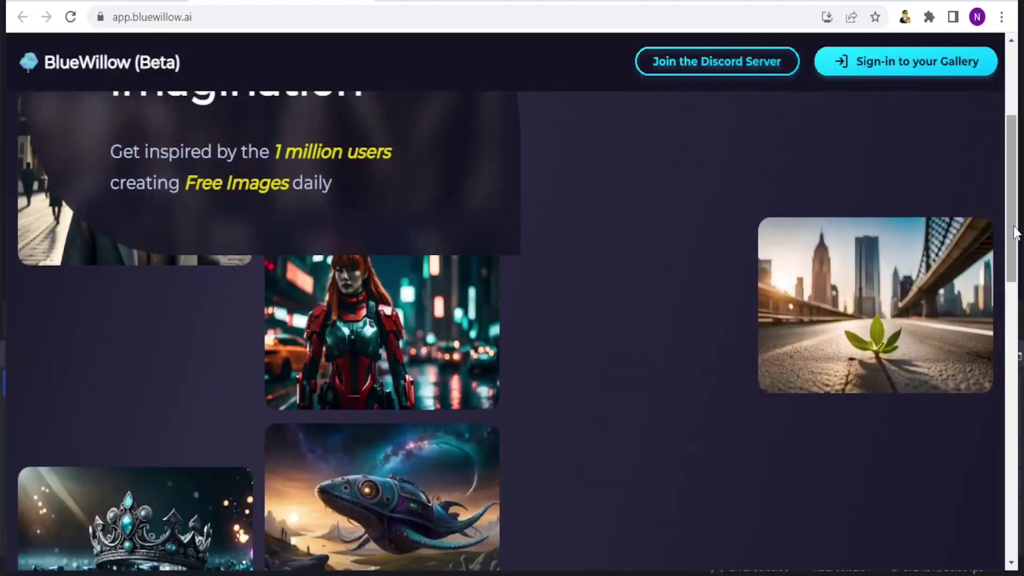
scroll(1014, 186, "up", 3)
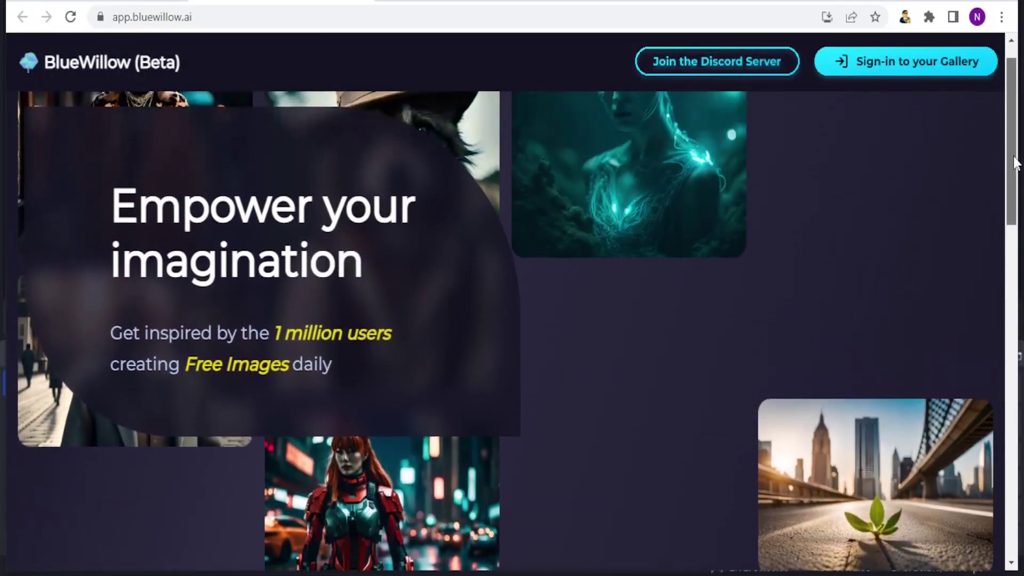
scroll(1015, 185, "down", 10)
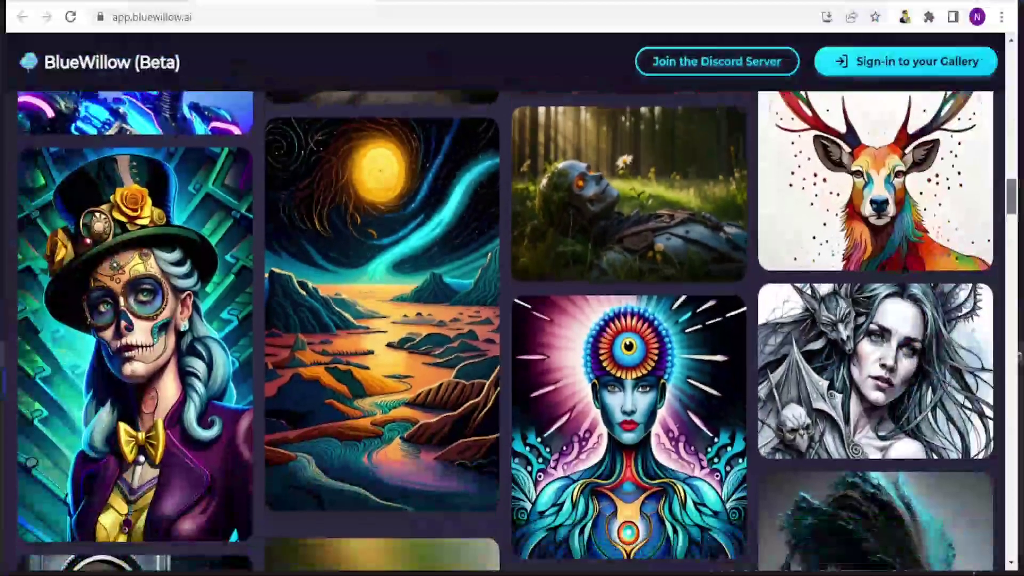
scroll(512, 331, "down", 4)
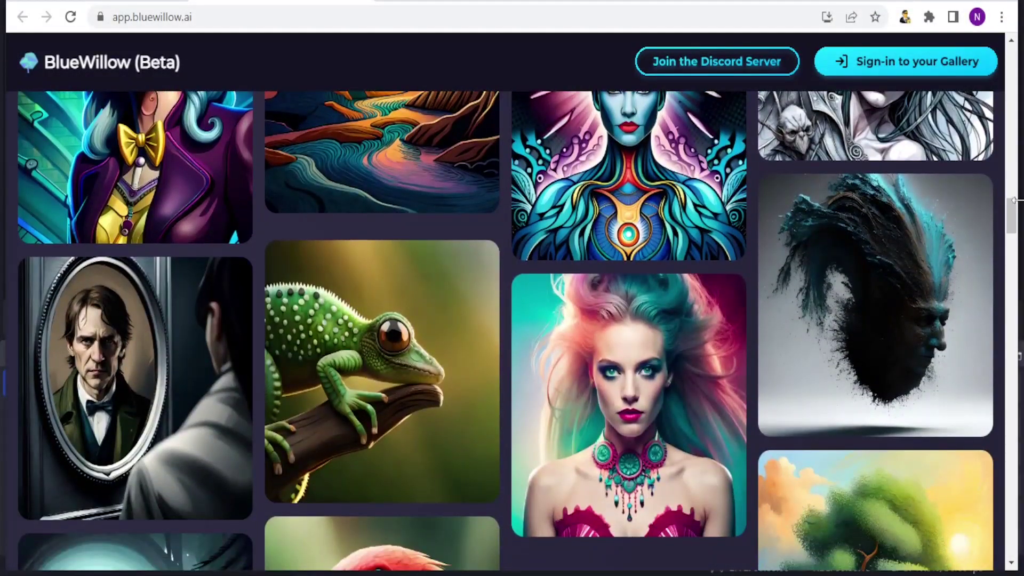
left_click_drag(1016, 223, 1019, 356)
scroll(512, 331, "down", 6)
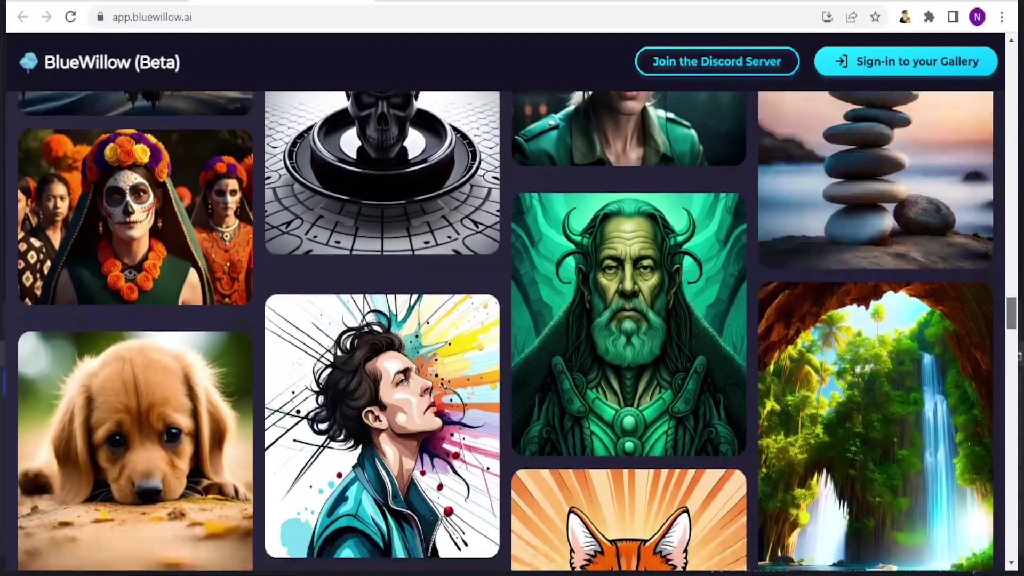
scroll(512, 331, "down", 5)
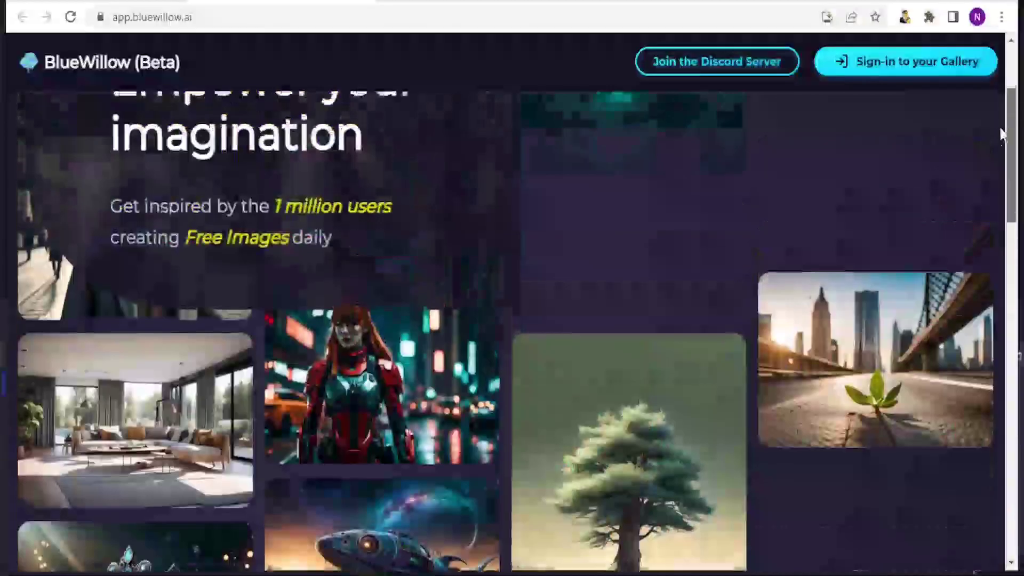
scroll(1002, 133, "up", 1)
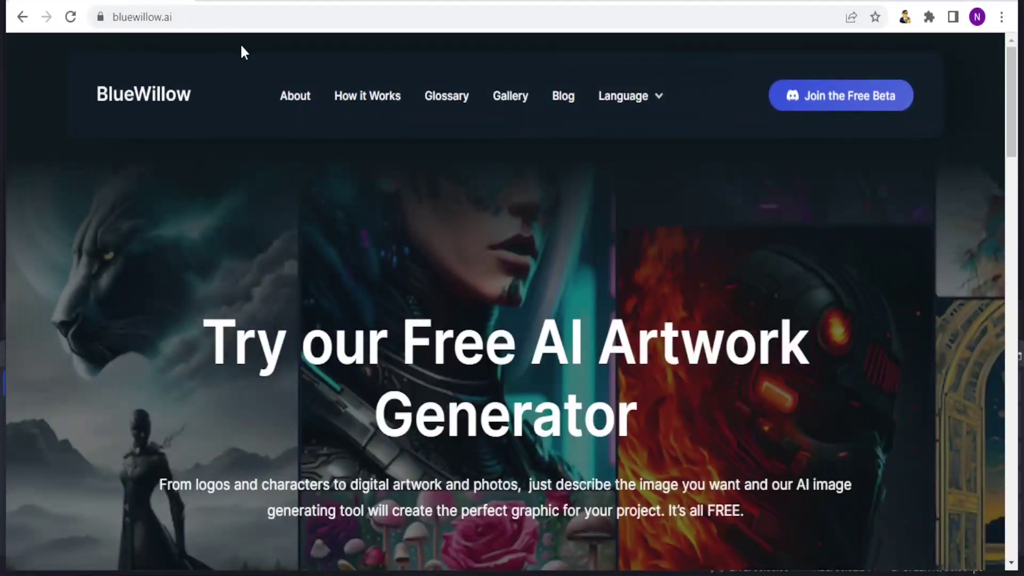
left_click(220, 20)
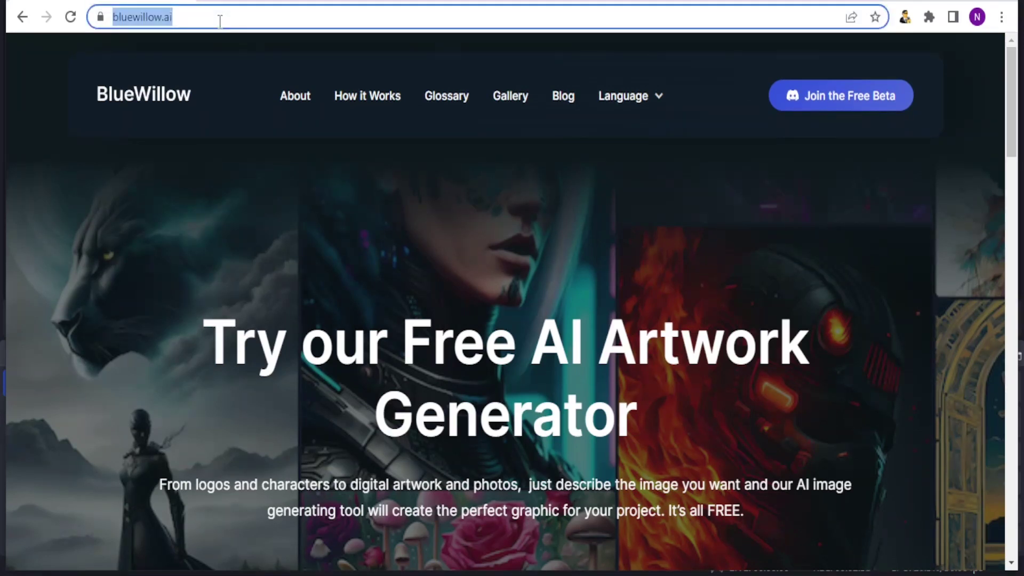
left_click(237, 20)
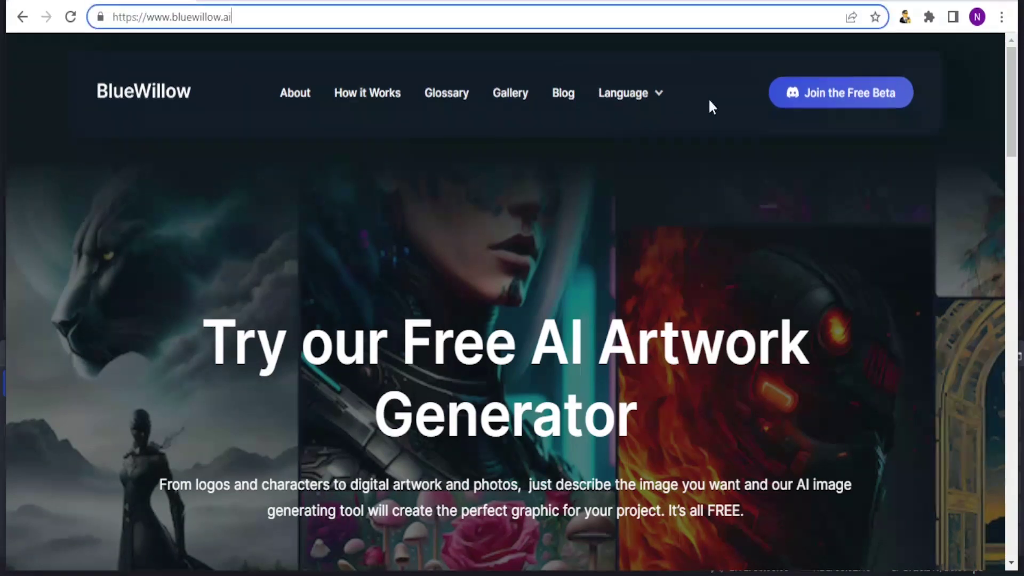
left_click(838, 96)
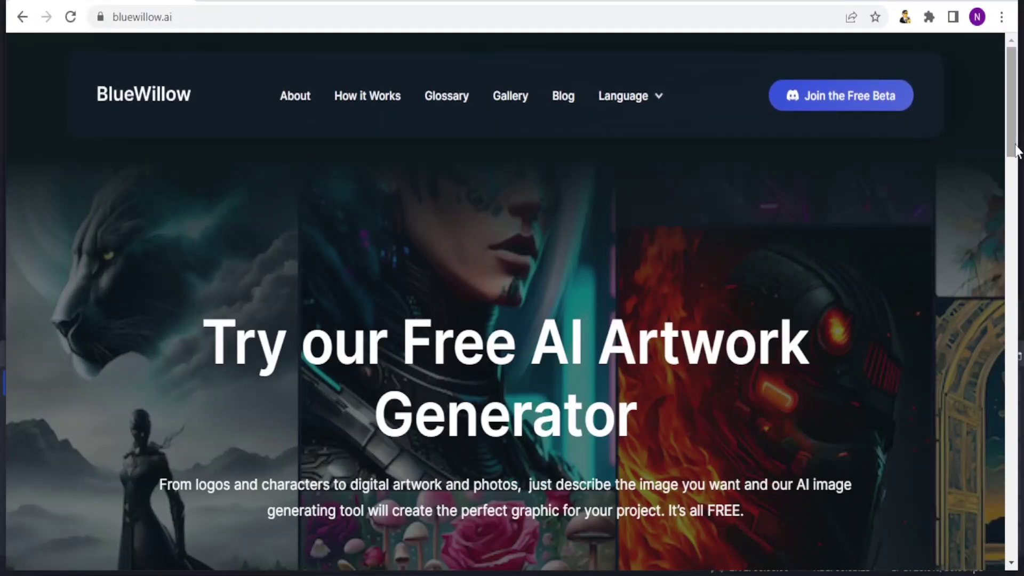
left_click_drag(1016, 150, 1006, 97)
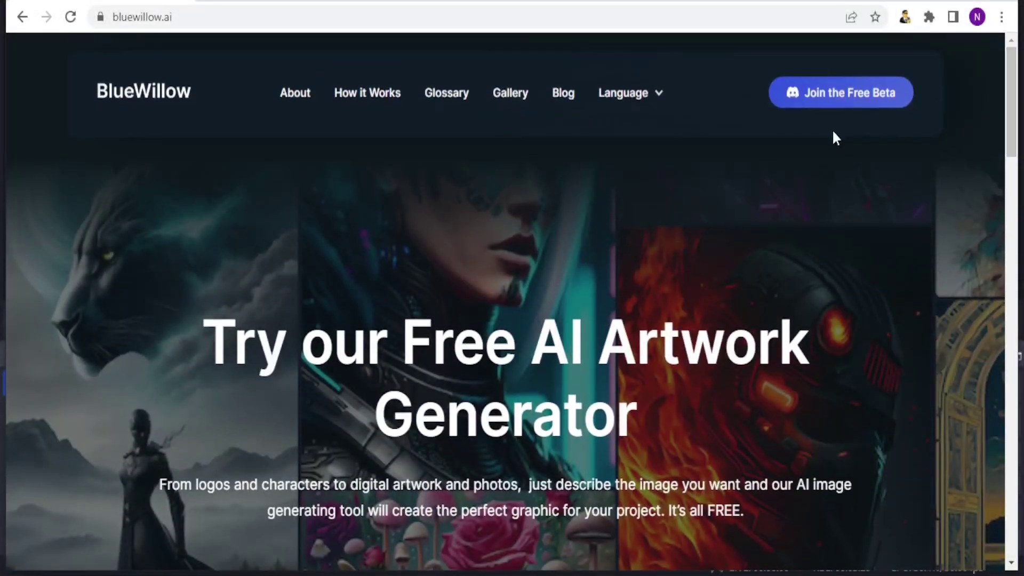
left_click(834, 96)
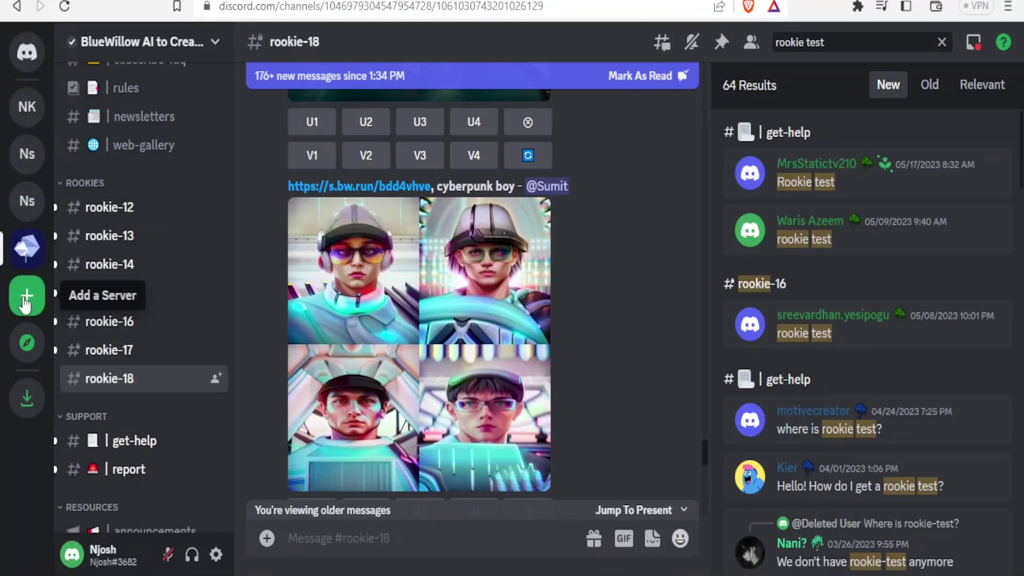
- Start adding a new server from the green + icon in the server bar
left_click(25, 302)
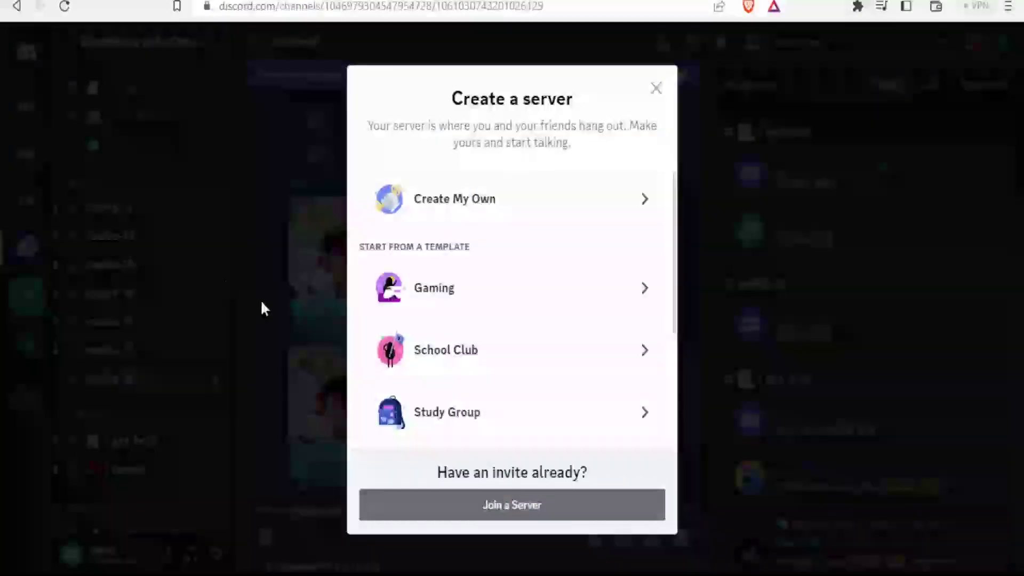
- Create a server from scratch, for me and my friends, named 'Kenya 1'
left_click(448, 214)
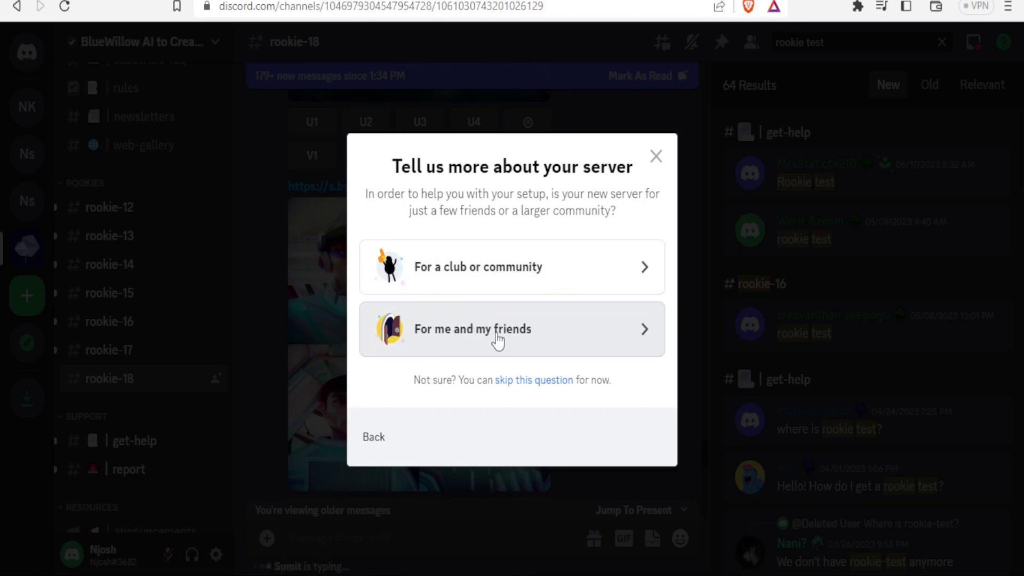
left_click(496, 334)
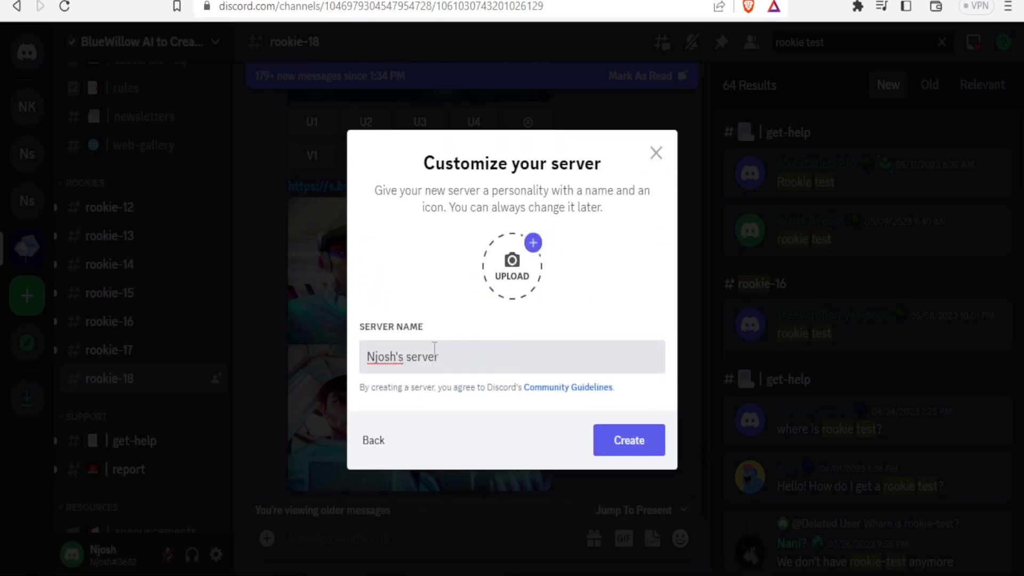
left_click_drag(446, 357, 352, 364)
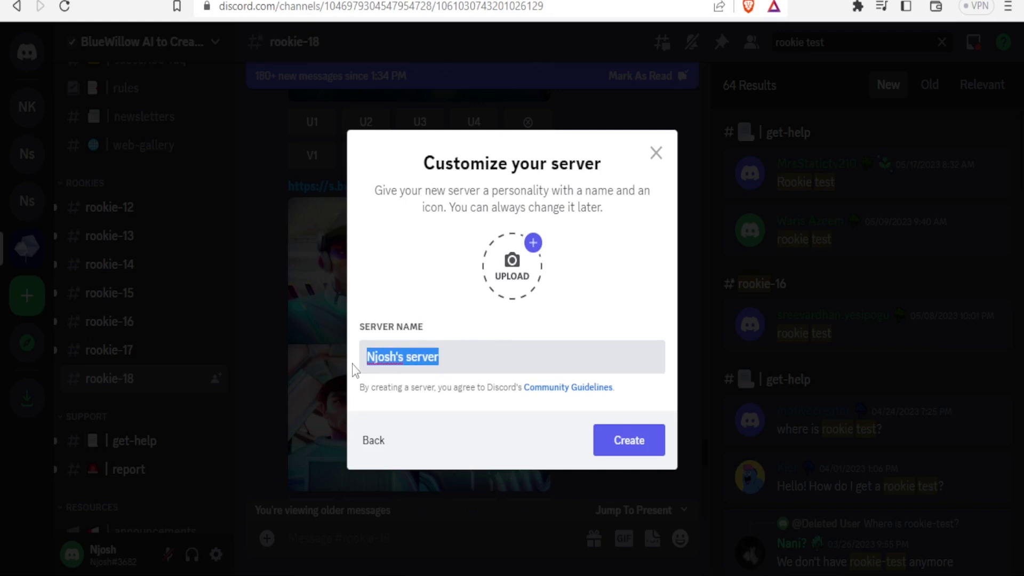
type("Kenya")
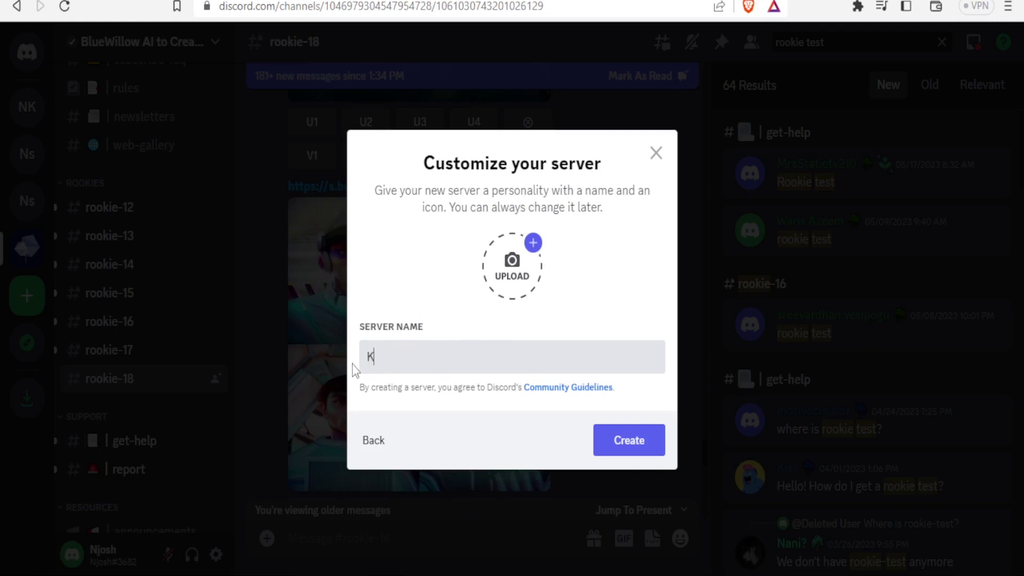
type(" q")
key("BackSpace")
type("1")
left_click(617, 442)
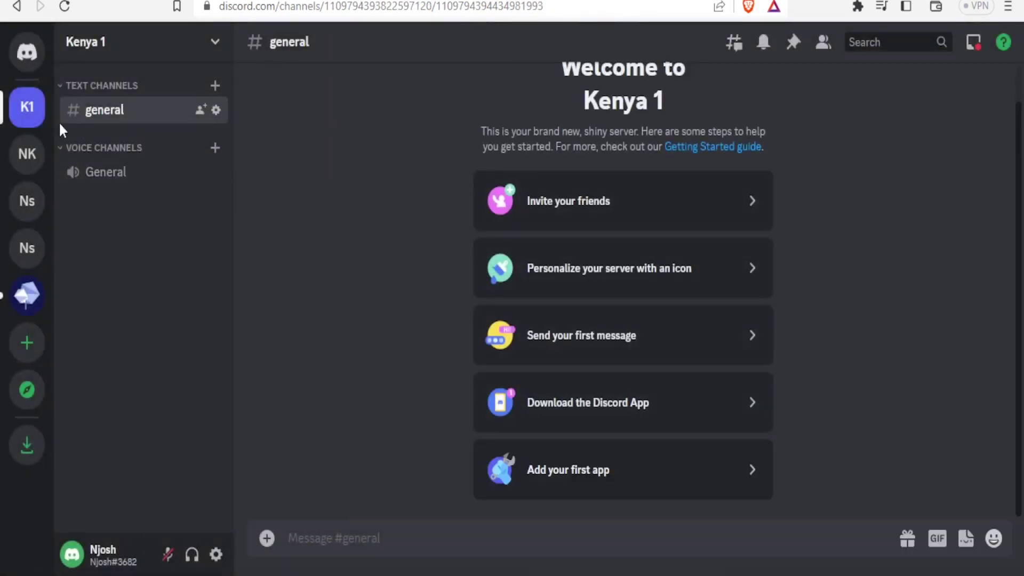
- Open the Kenya 1 server and view the Discord app download options
left_click(24, 114)
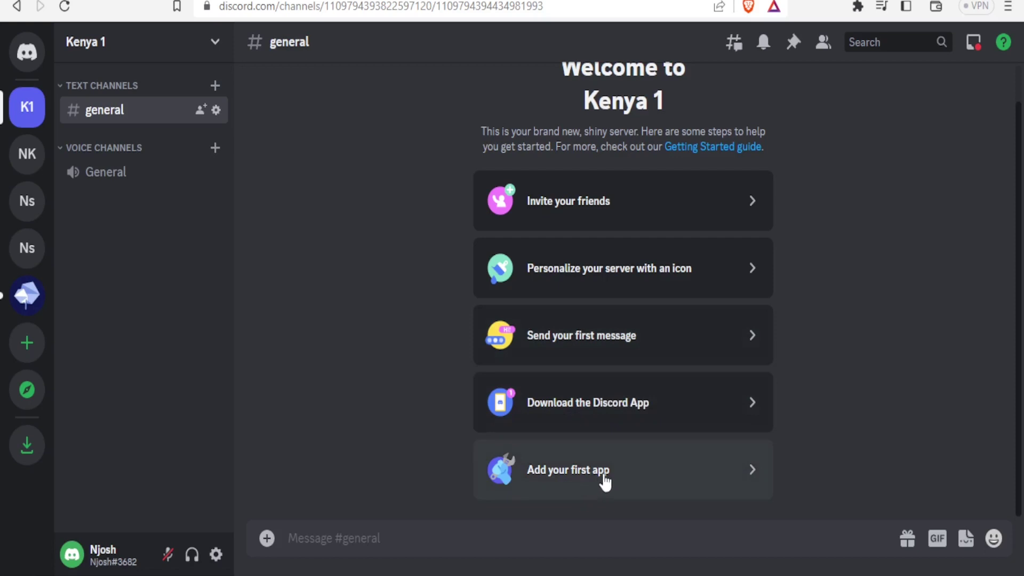
left_click(641, 410)
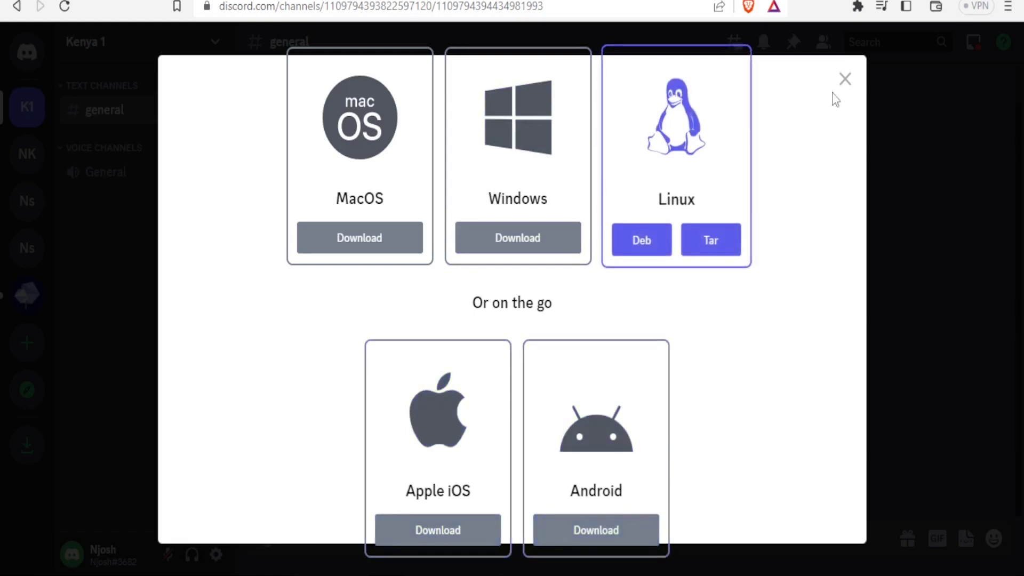
left_click(846, 84)
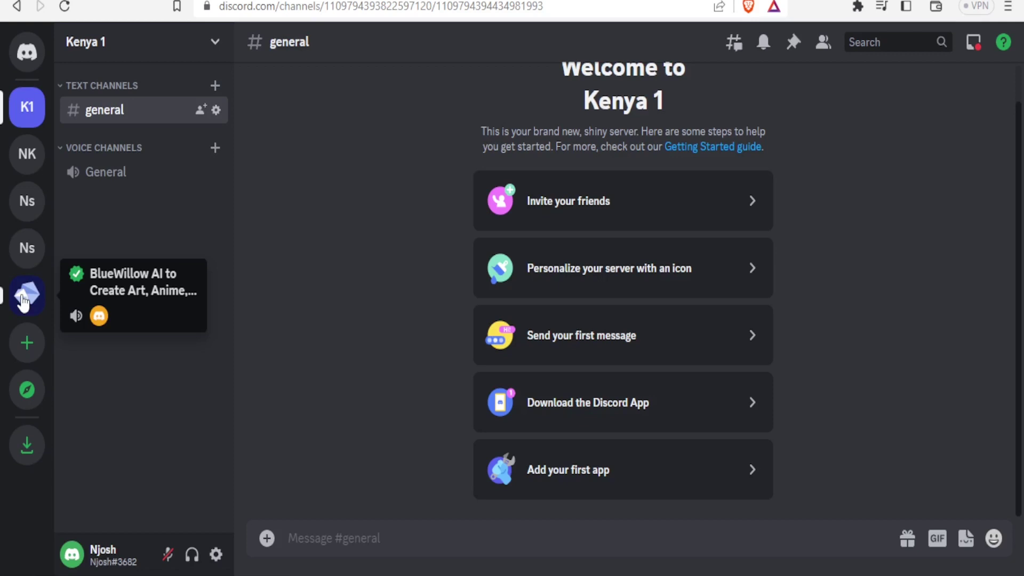
- Return to the BlueWillow server and open its rookie-12 channel
left_click(28, 300)
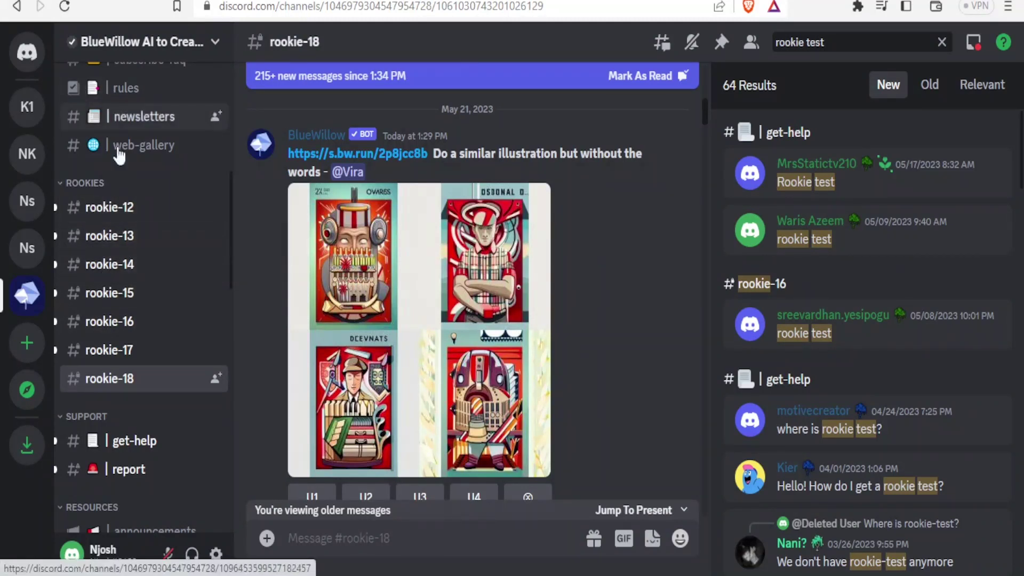
left_click_drag(229, 248, 231, 142)
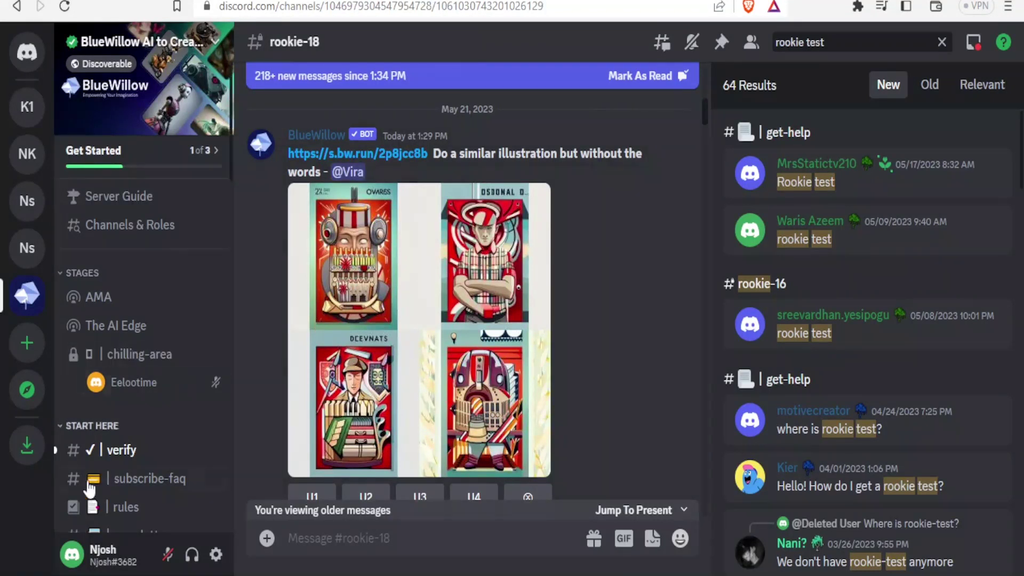
left_click_drag(230, 140, 232, 243)
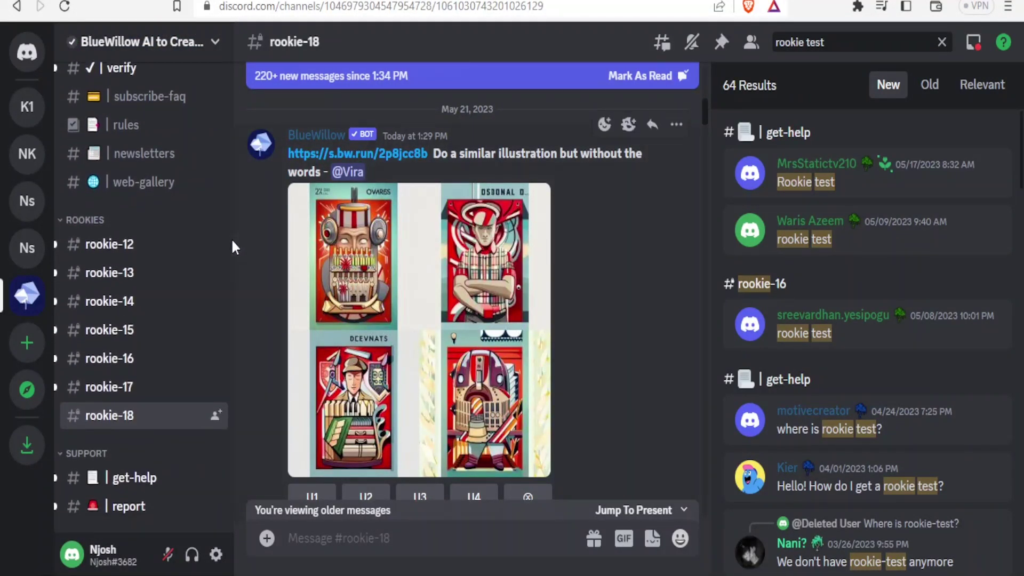
left_click(118, 251)
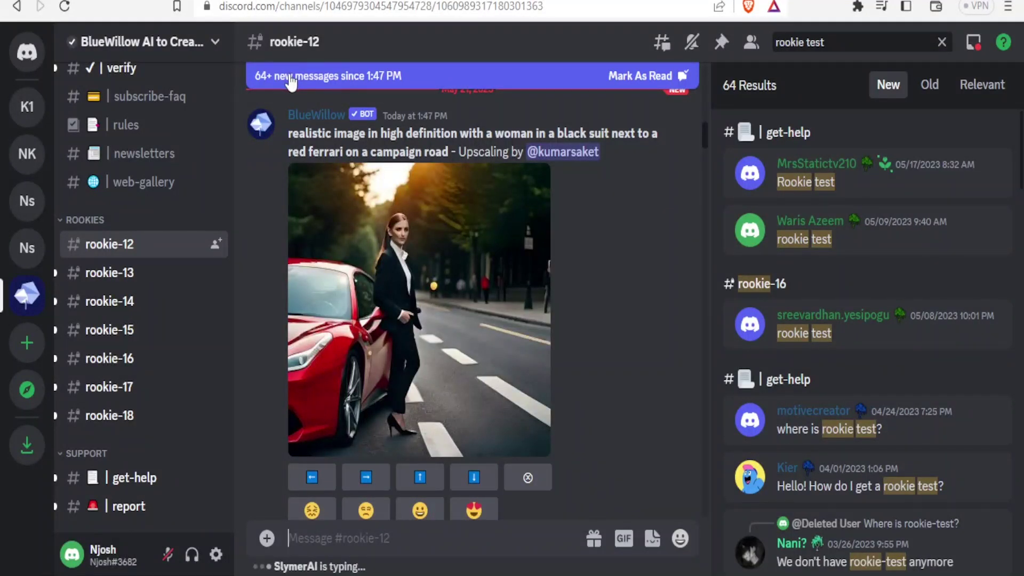
- Select and then deselect the 'rookie test' search text
left_click(842, 47)
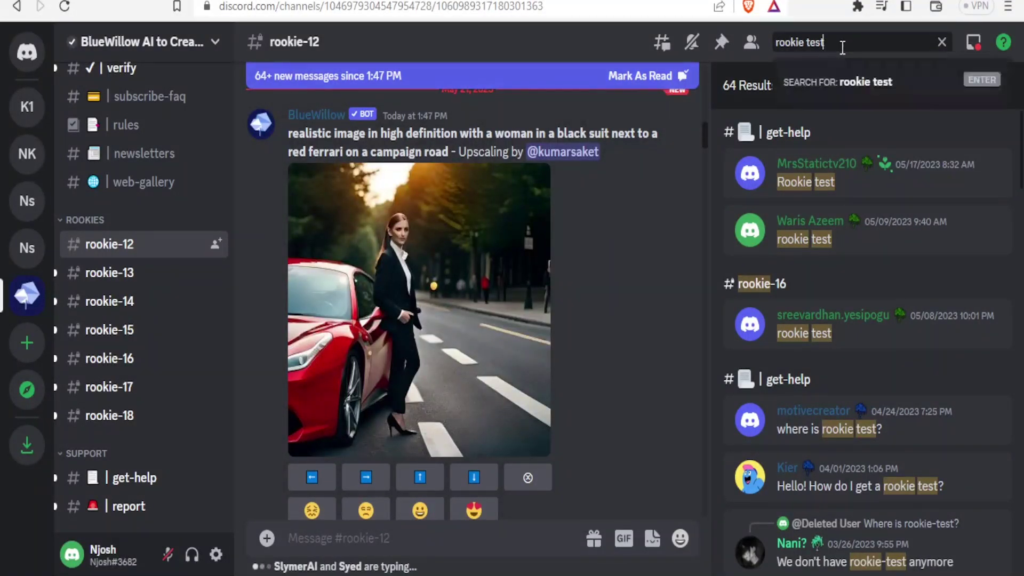
left_click_drag(830, 41, 776, 42)
left_click(860, 36)
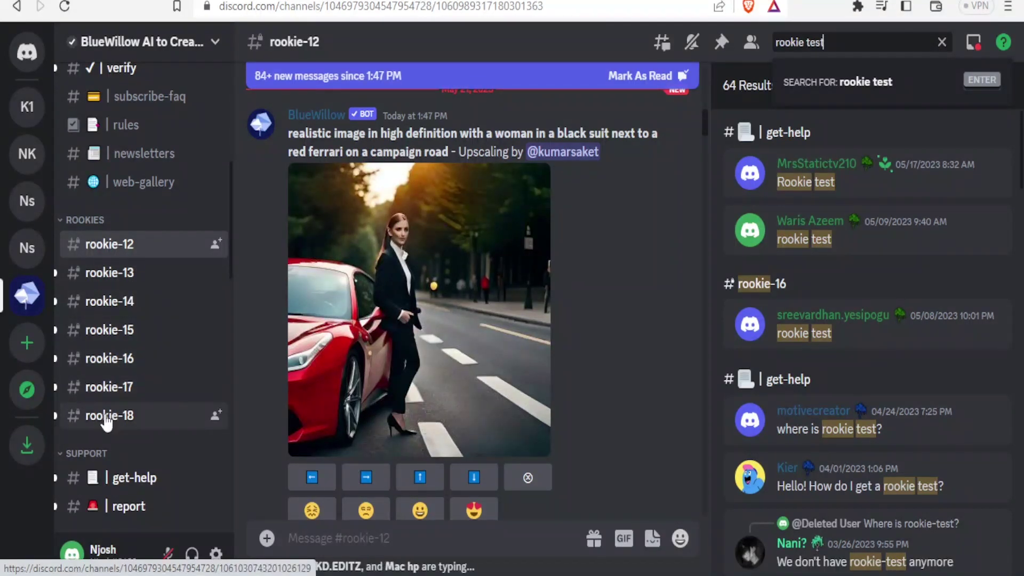
- Switch to the rookie-17 channel and begin the /ima command in the message box
left_click(109, 387)
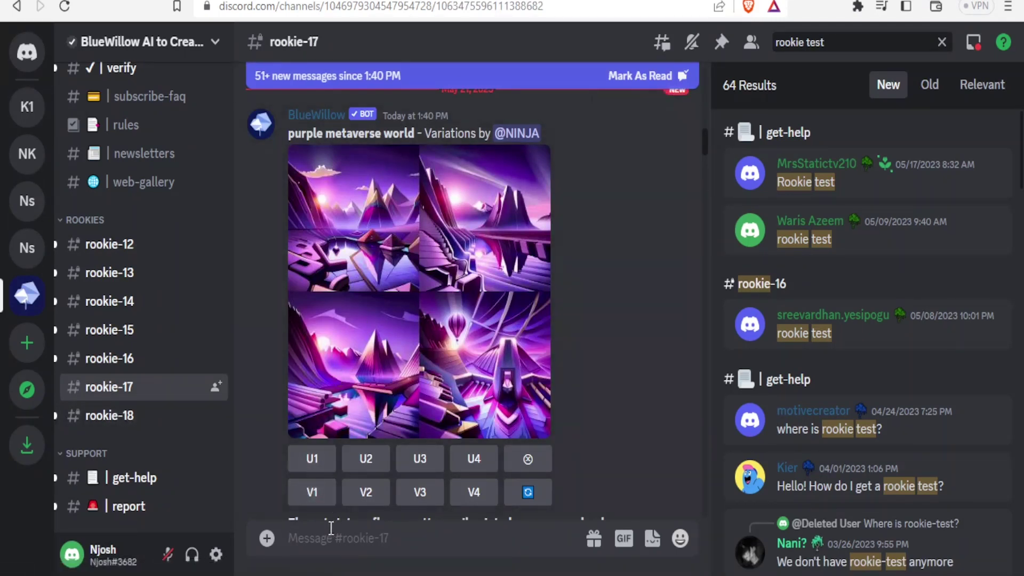
left_click(307, 536)
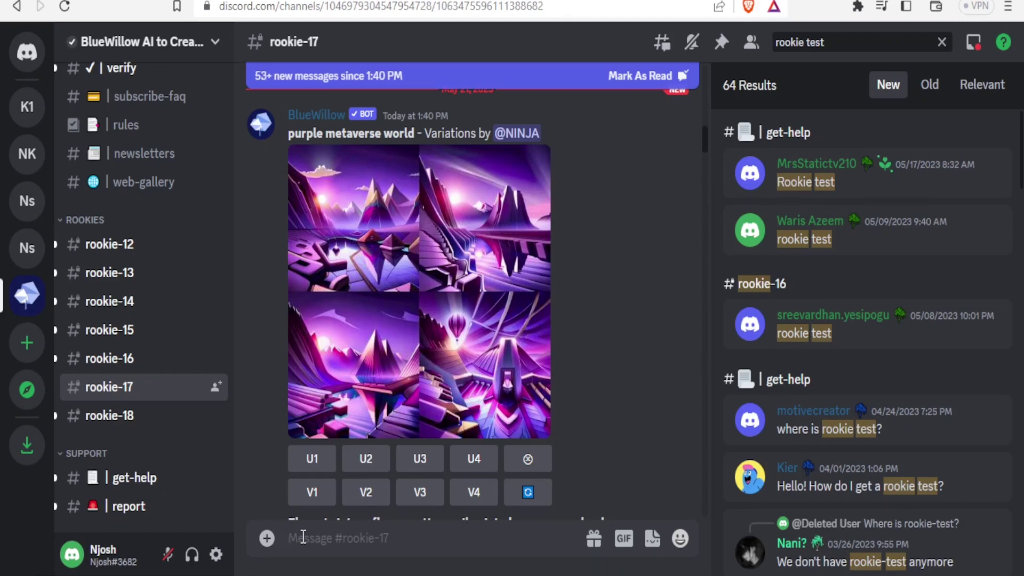
type("/")
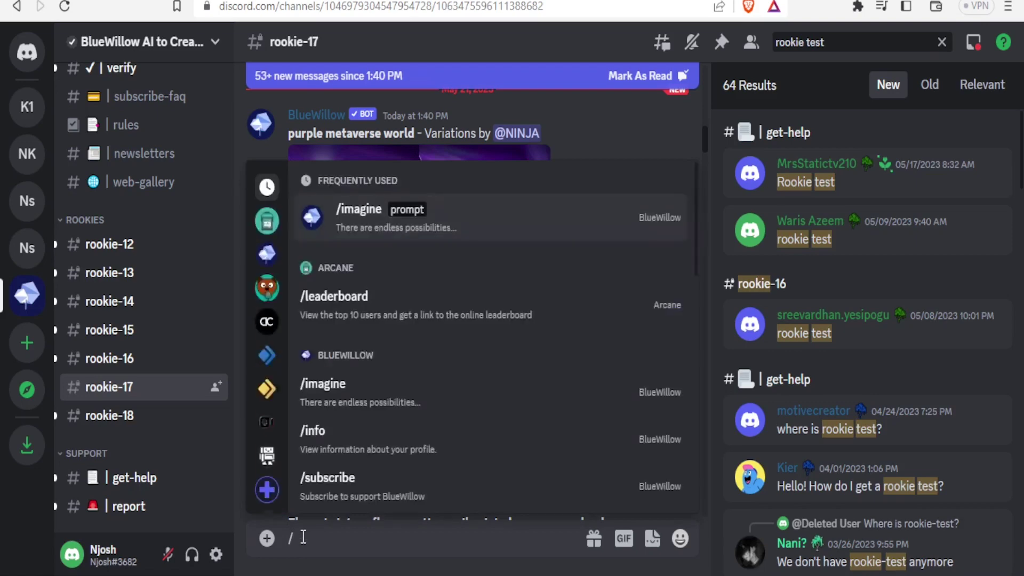
type("ima")
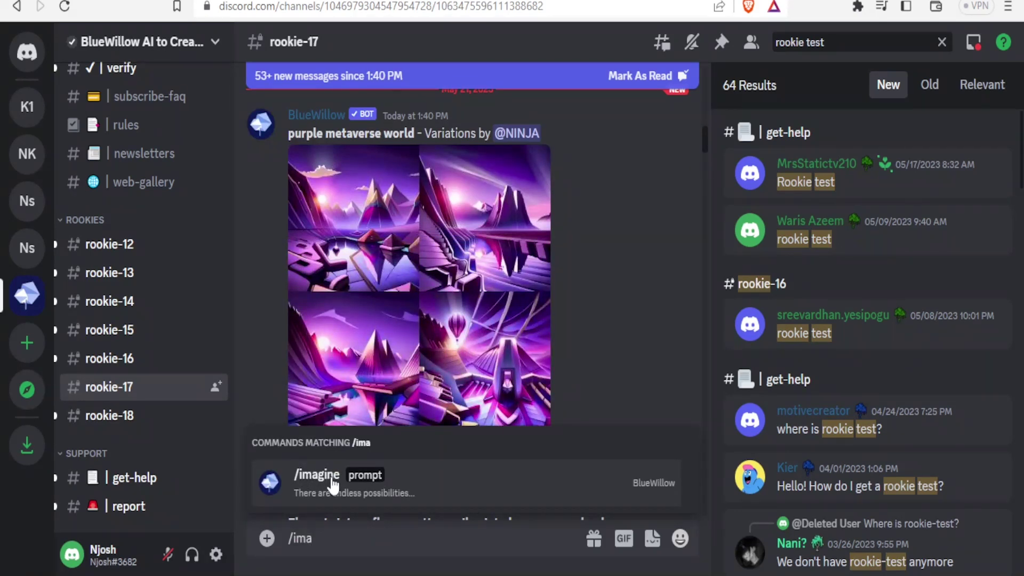
- Send BlueWillow the /imagine prompt 'cheetah on a tree'
left_click(316, 483)
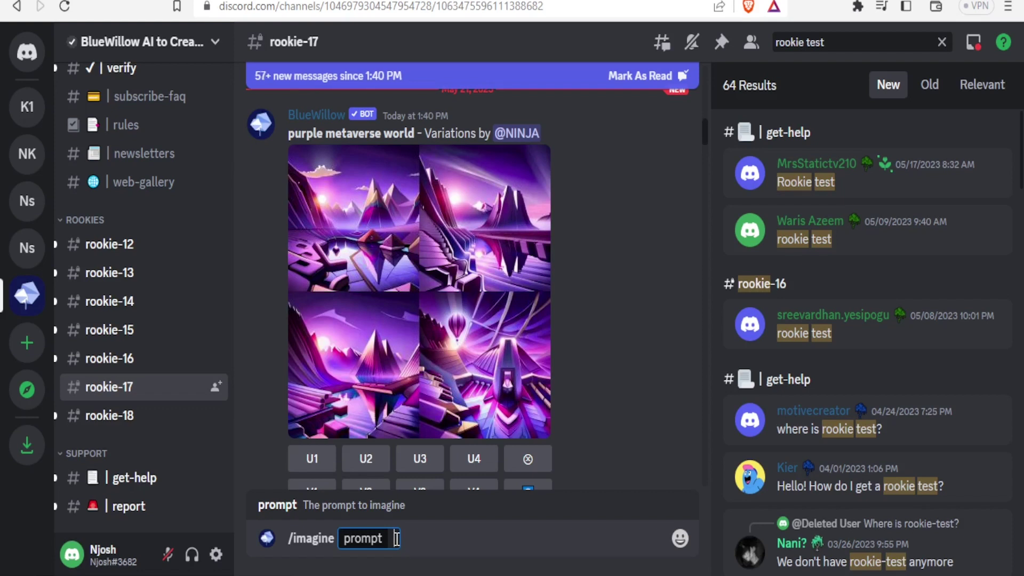
type("chee")
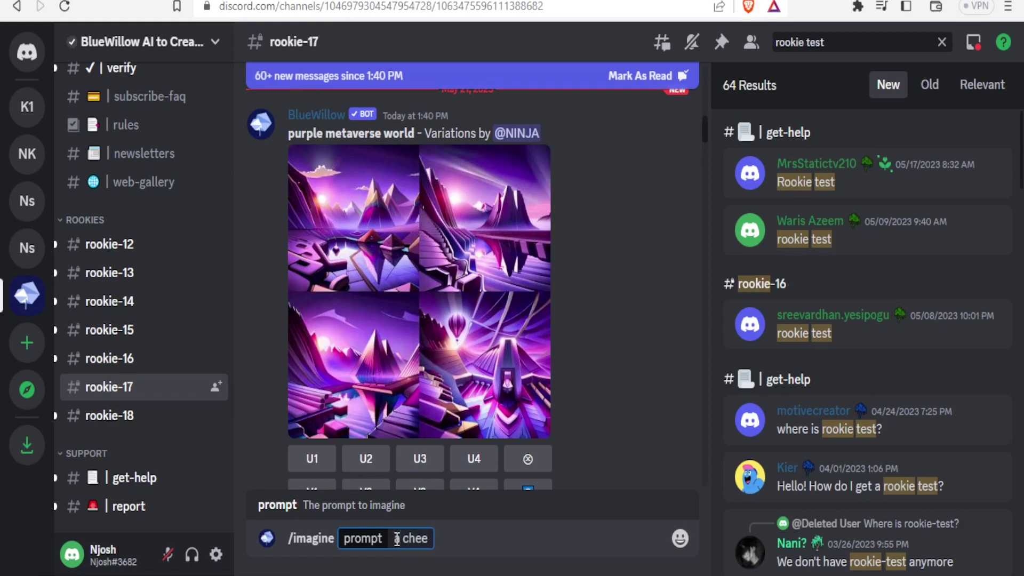
type("tah on a tree")
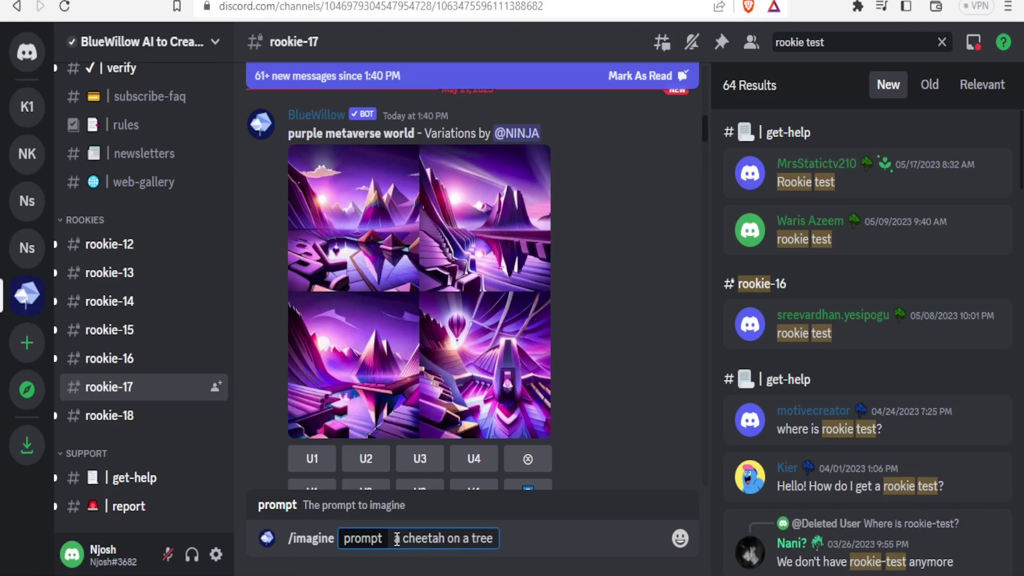
key("Return")
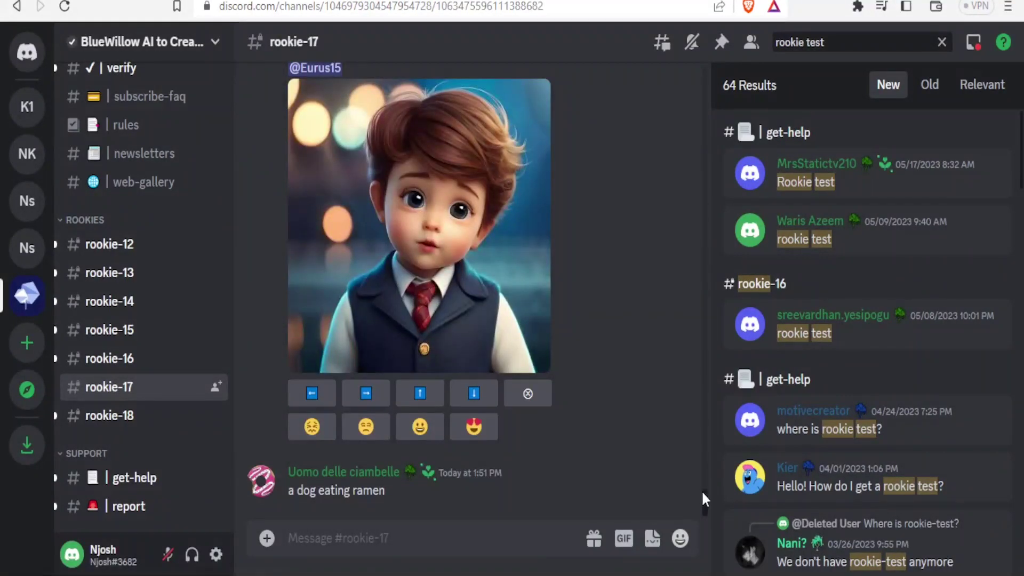
- Enlarge the cheetah image grid and open the full image in the browser
scroll(703, 497, "up", 3)
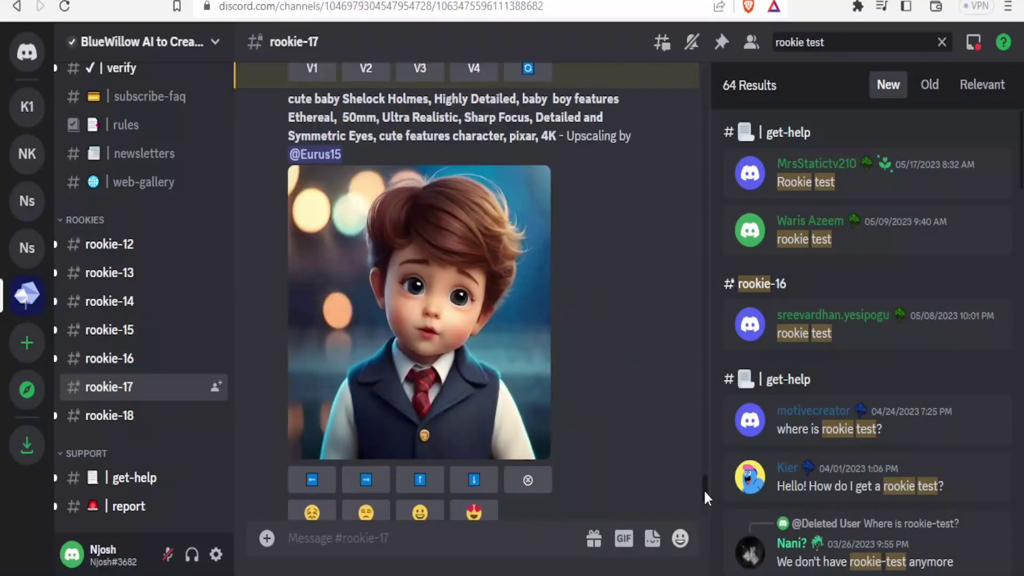
scroll(703, 487, "up", 10)
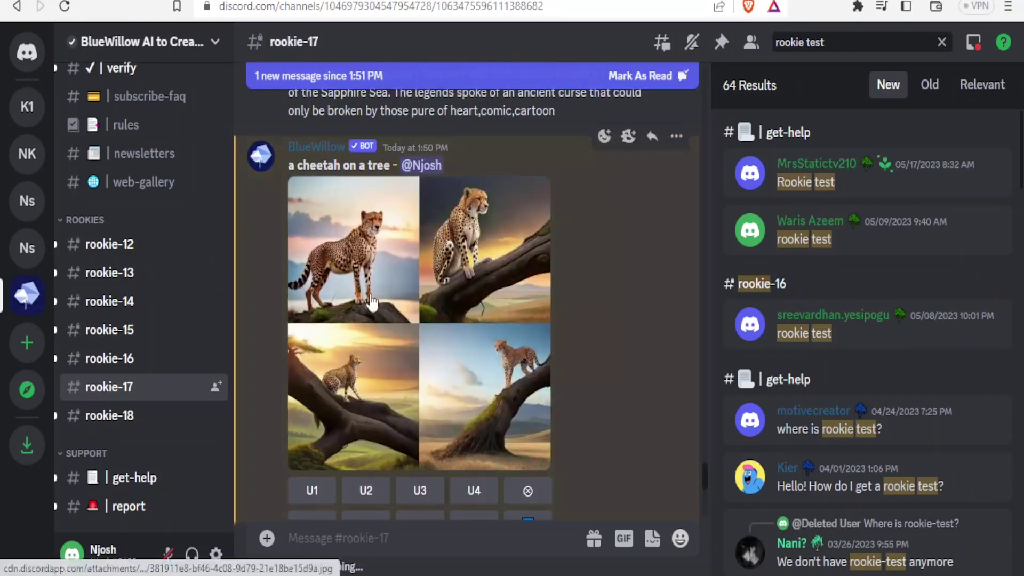
left_click(371, 299)
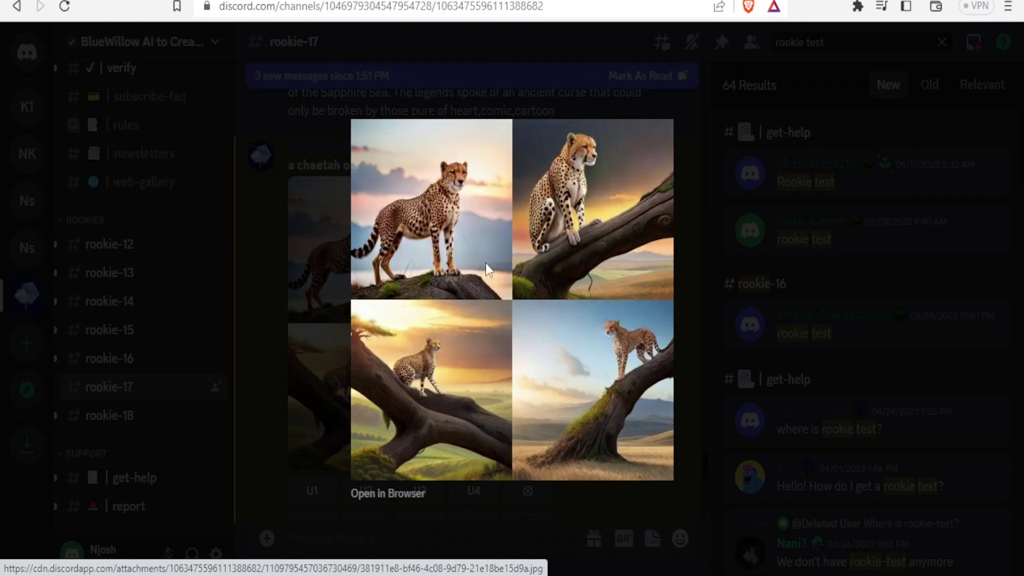
left_click(374, 500)
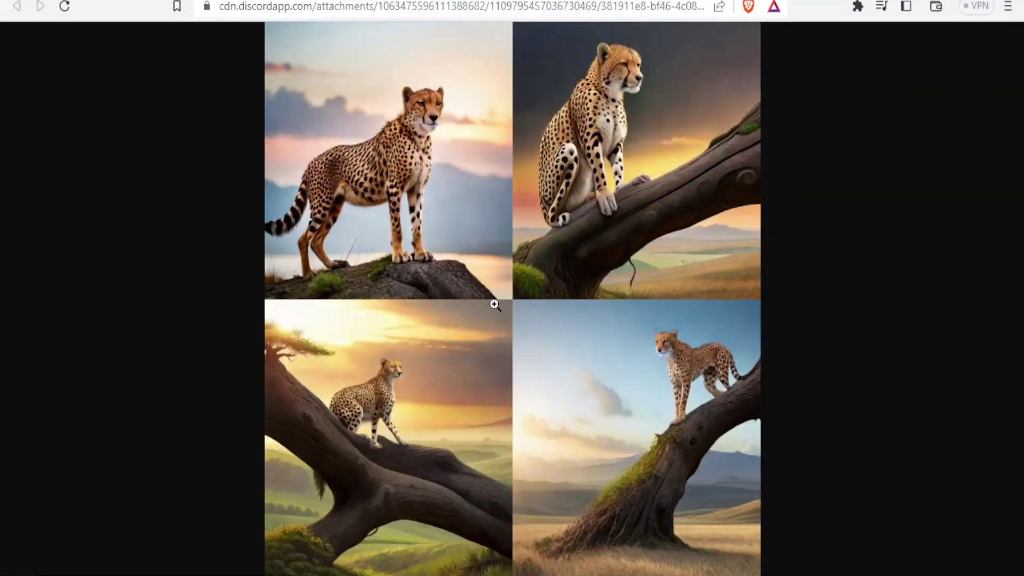
- Save the cheetah grid image to Downloads under its default name and show it in its folder
right_click(494, 305)
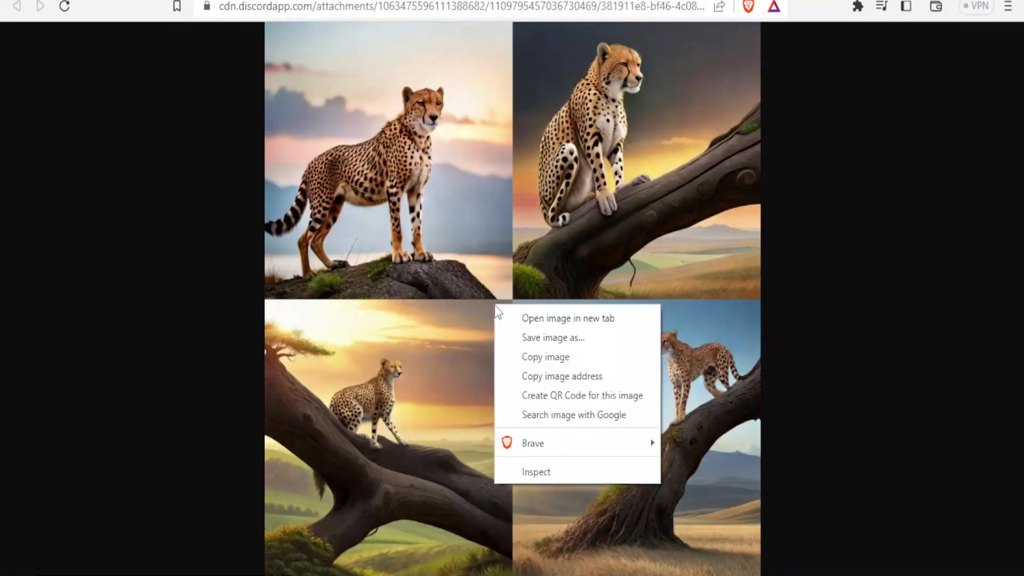
left_click(520, 334)
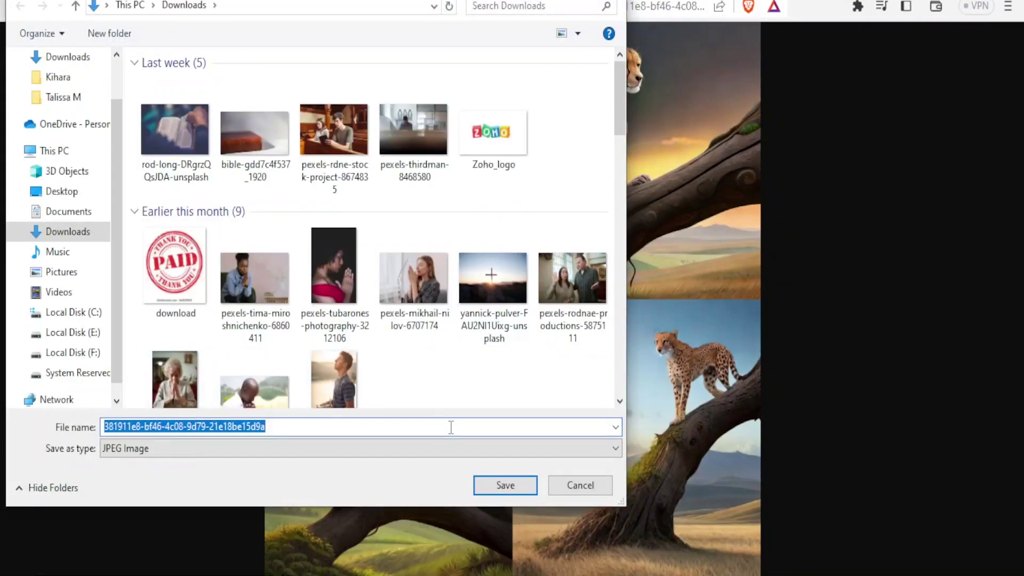
left_click(484, 485)
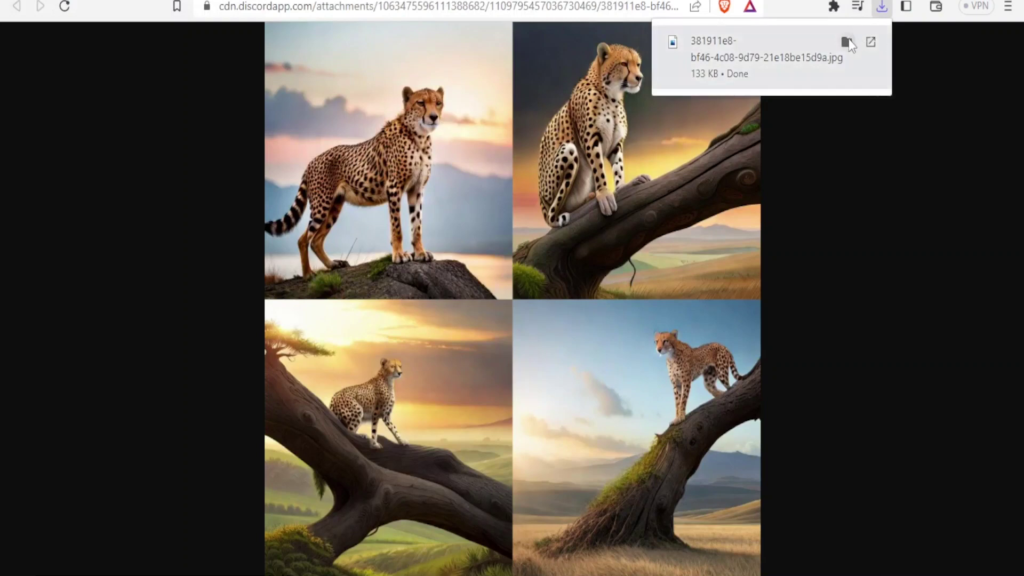
left_click(847, 41)
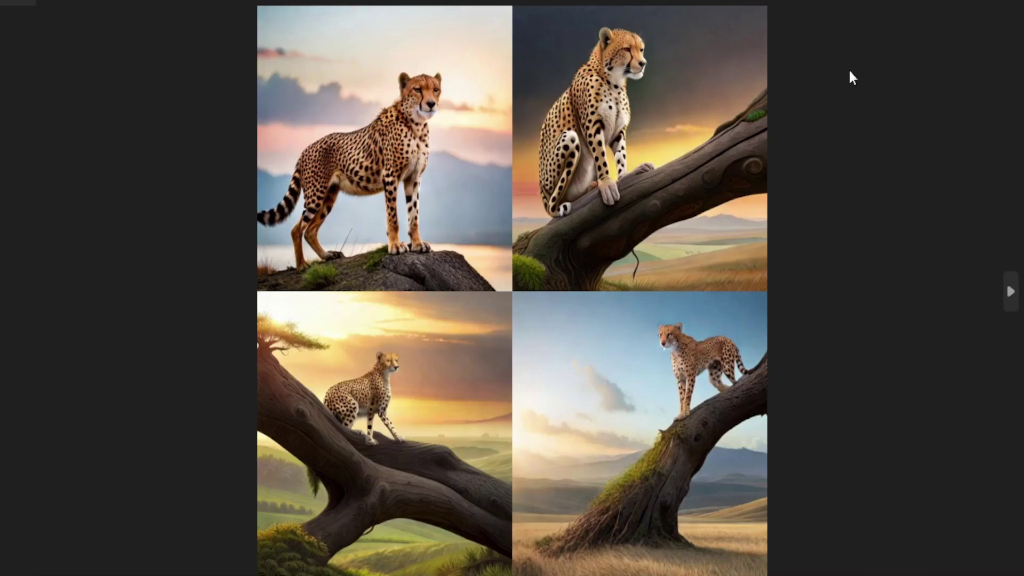
- Close the photo viewer and Downloads window, and go back to the Discord tab
key("alt+F4")
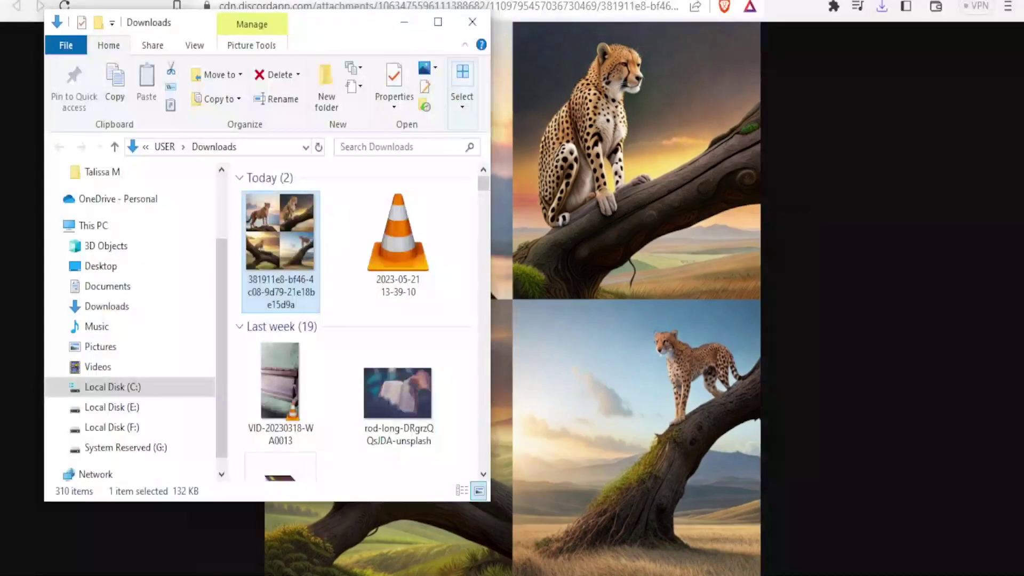
left_click(479, 26)
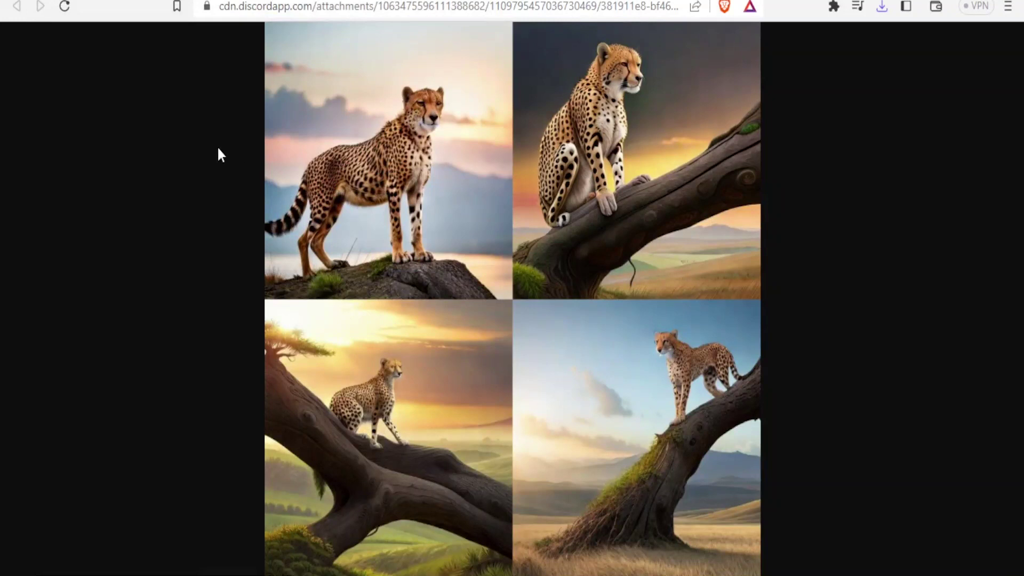
key("ctrl+w")
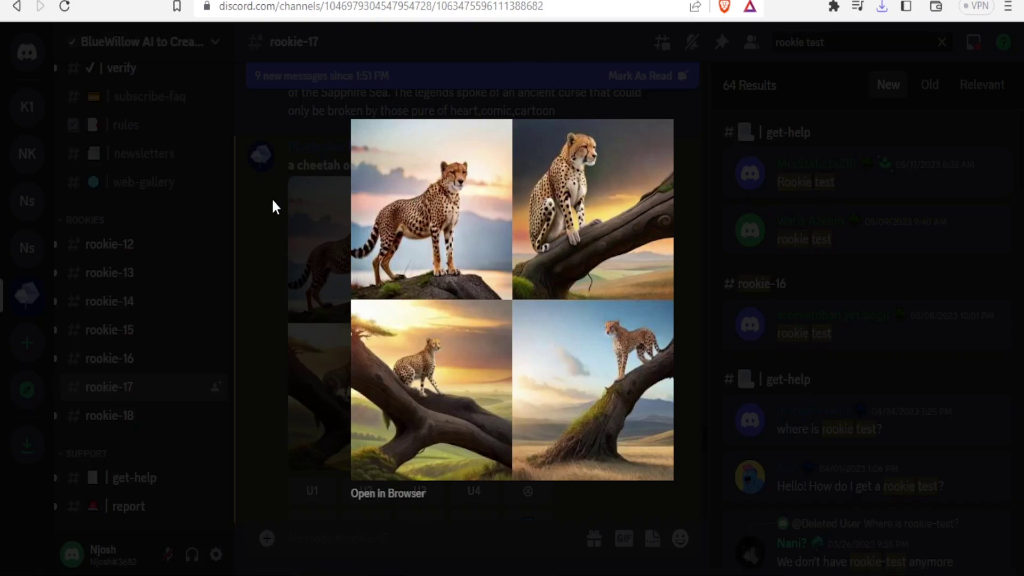
- Close the enlarged image and open rookie-18 at its newest messages, starting a slash command
left_click(258, 211)
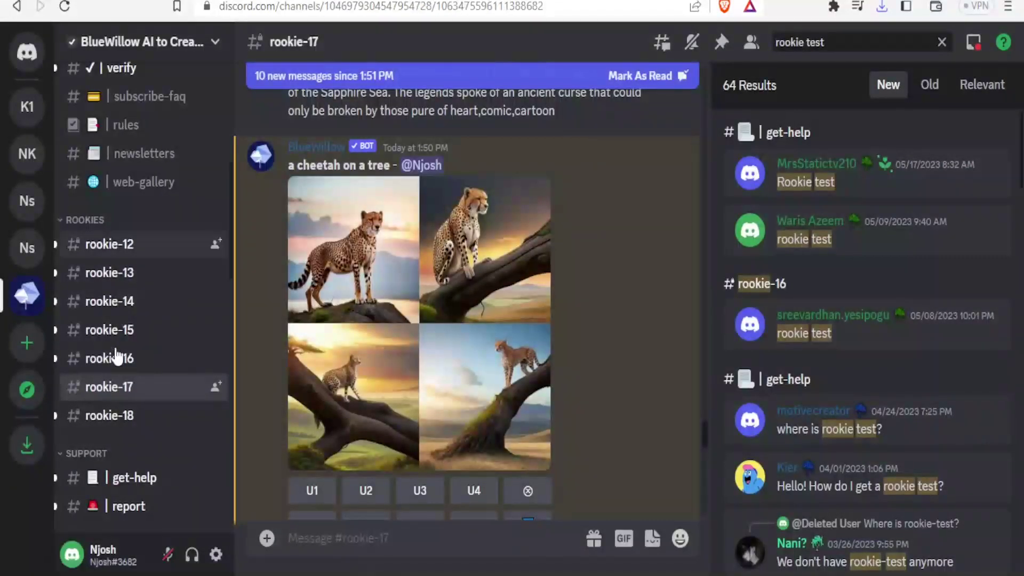
left_click(101, 426)
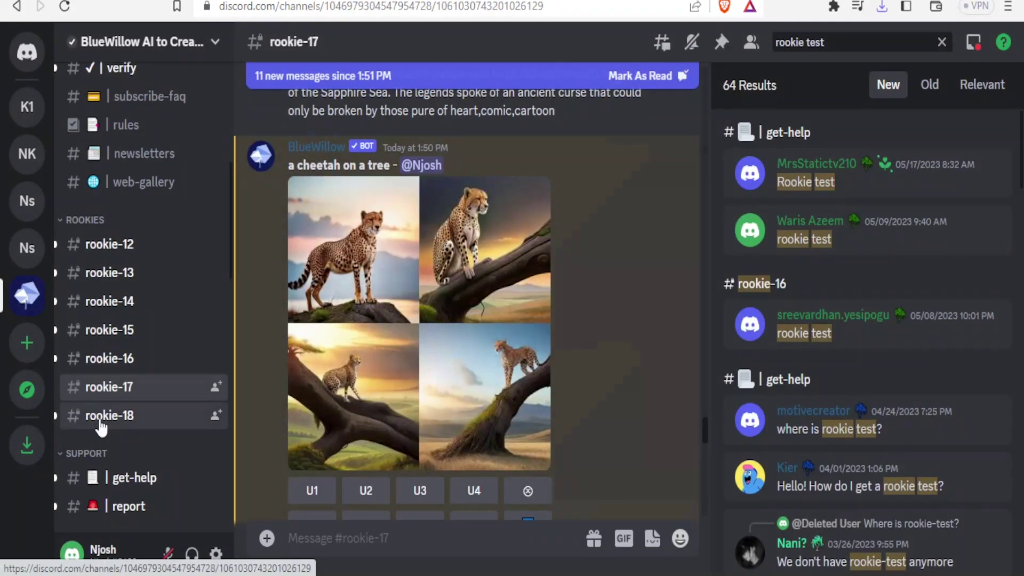
left_click(100, 422)
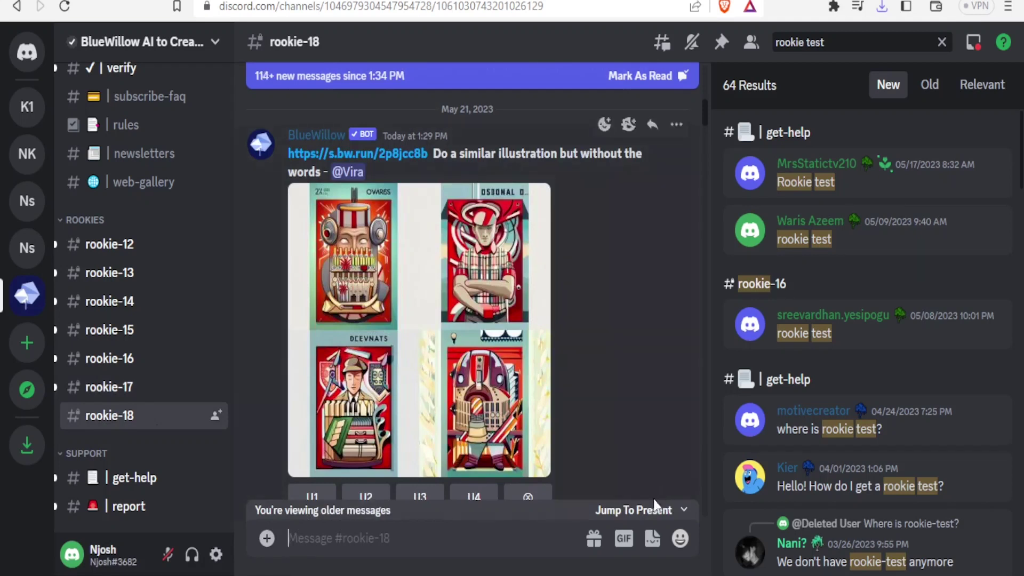
left_click(651, 516)
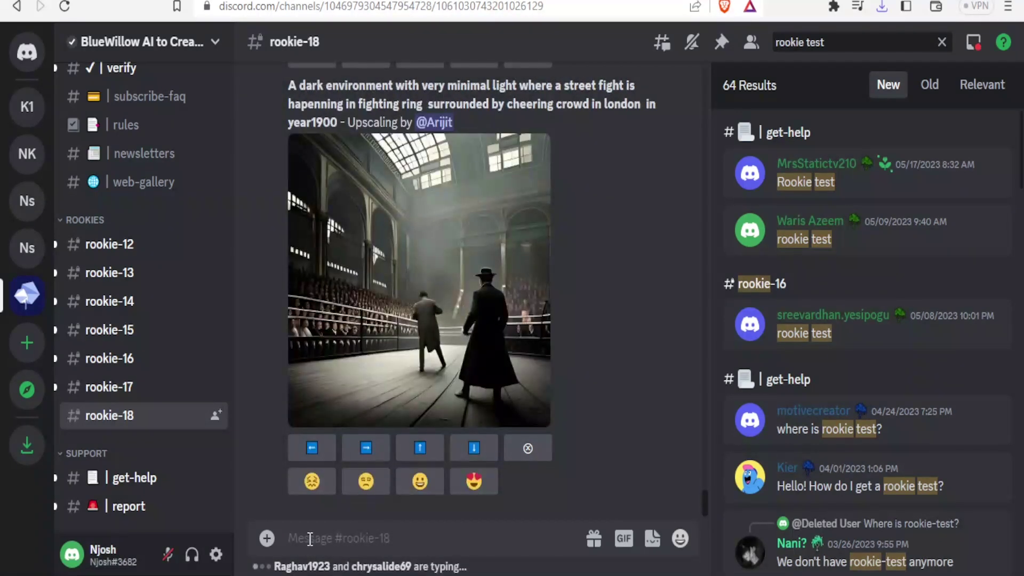
type(".")
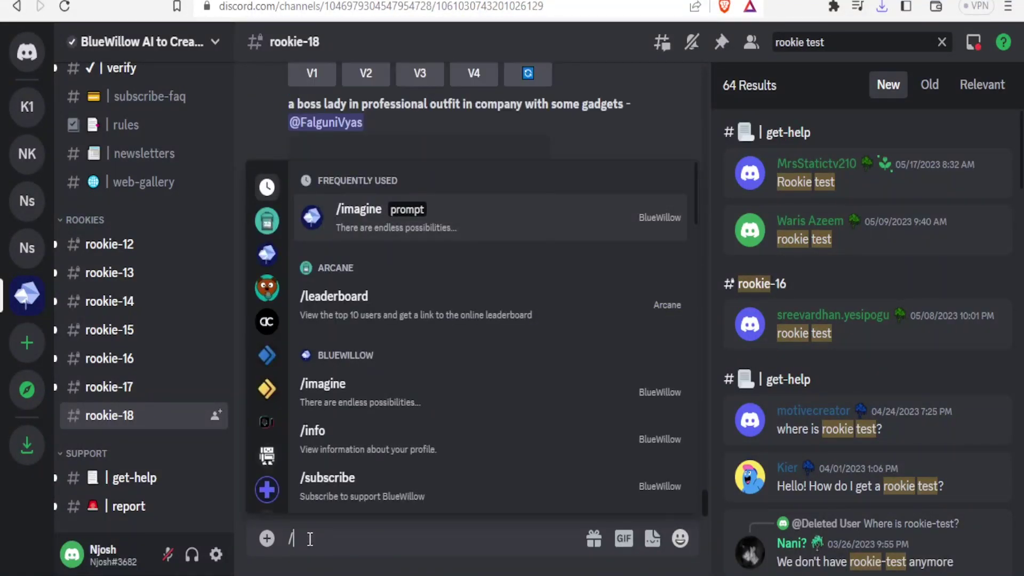
- Send BlueWillow /imagine with prompt 'a blue cow and a laptop', then enlarge the resulting grid
left_click(380, 217)
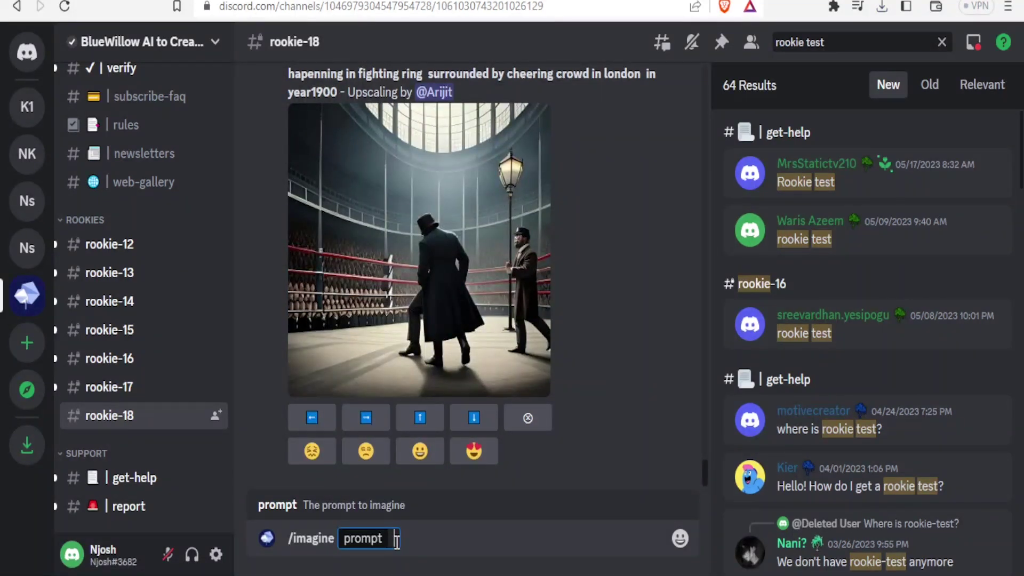
type("a blue cow and a")
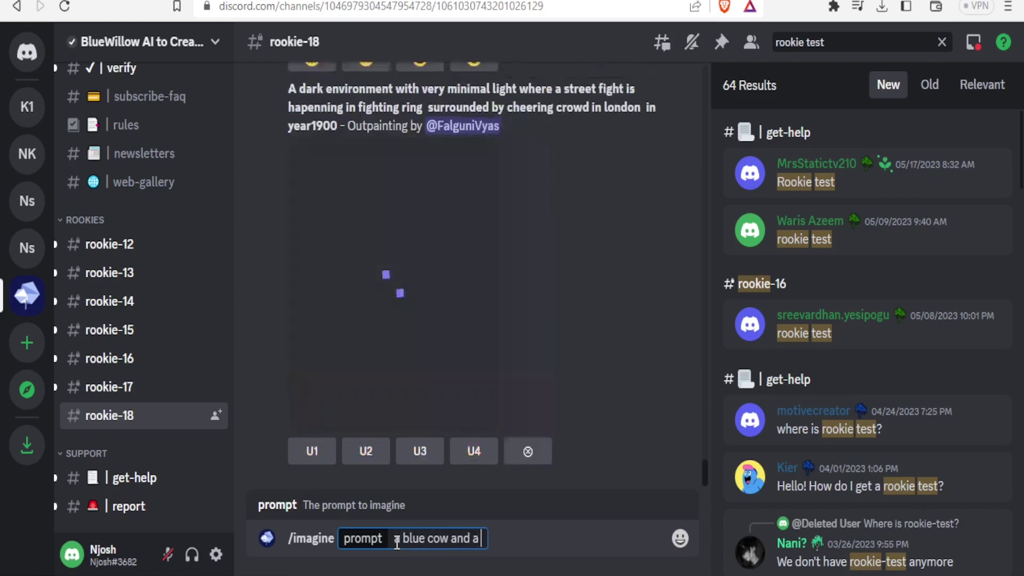
type(" laptop")
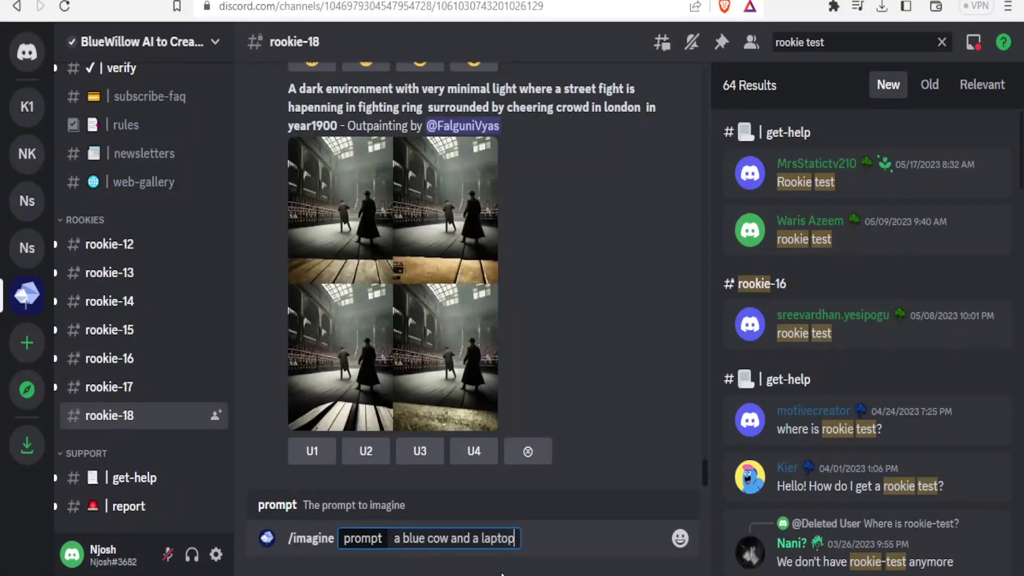
left_click(629, 542)
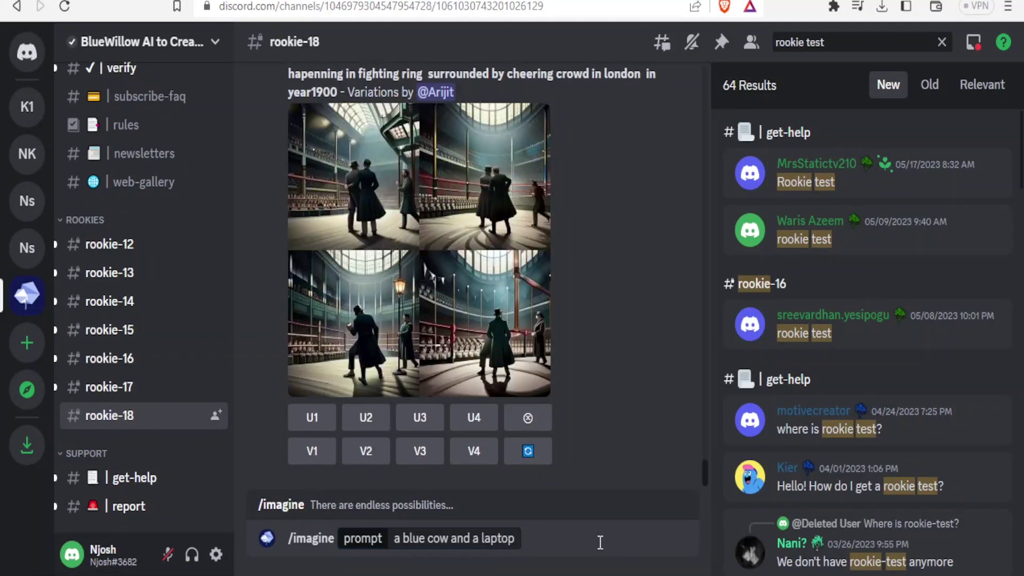
key("Return")
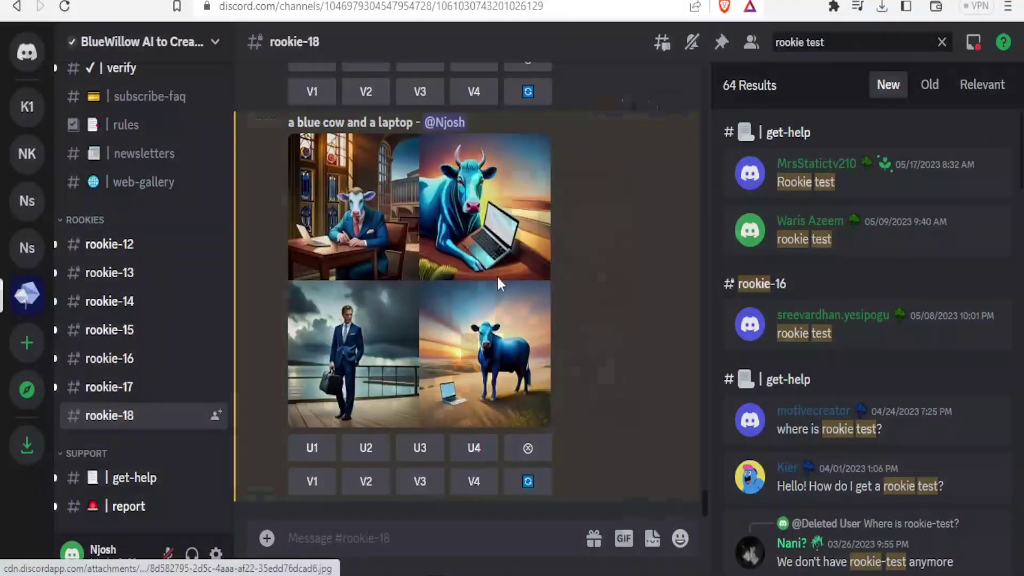
left_click(498, 281)
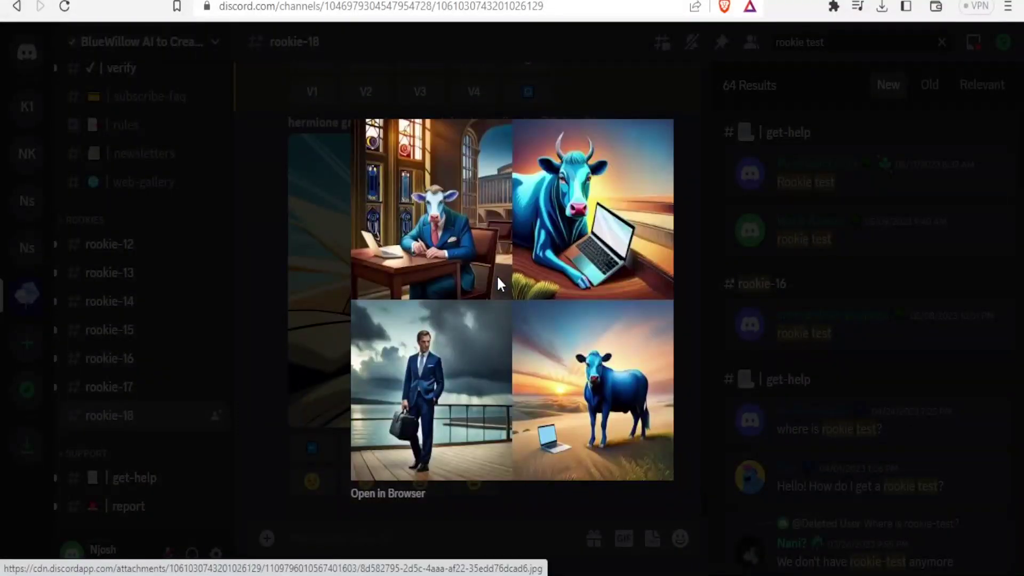